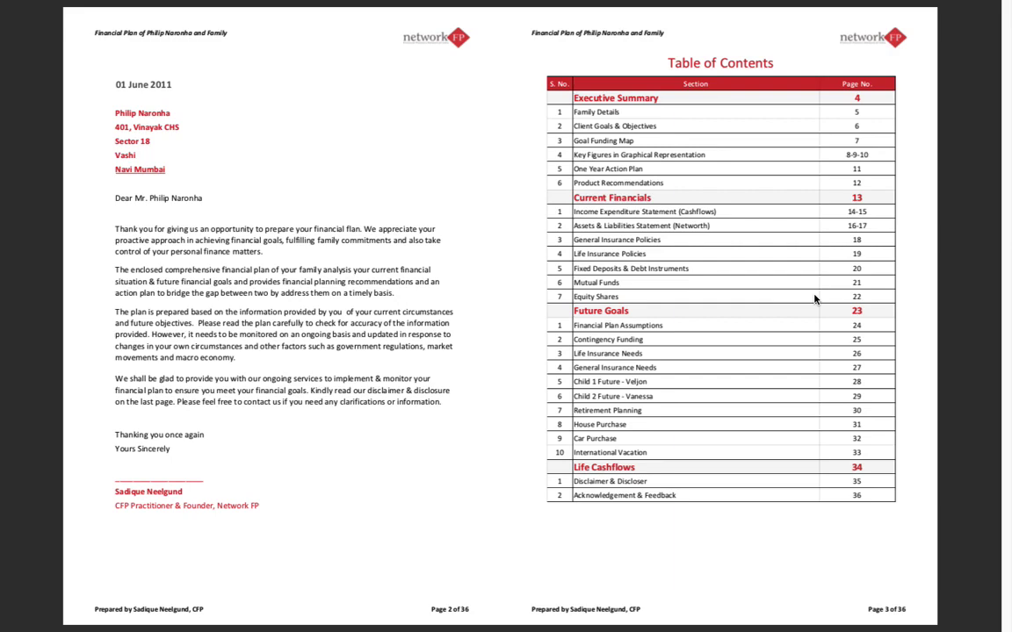
- Page through the PDF's action plan, recommendations, cashflow, networth, insurance and investment spreads to pages 22–23
{"action": "key", "text": "Page_Down"}
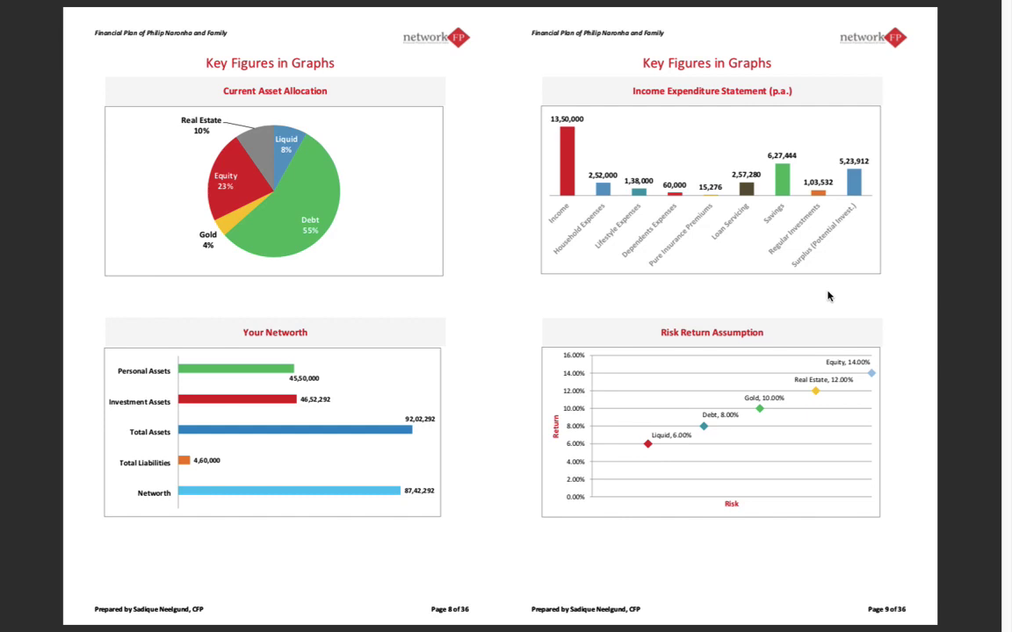
{"action": "key", "text": "Page_Down"}
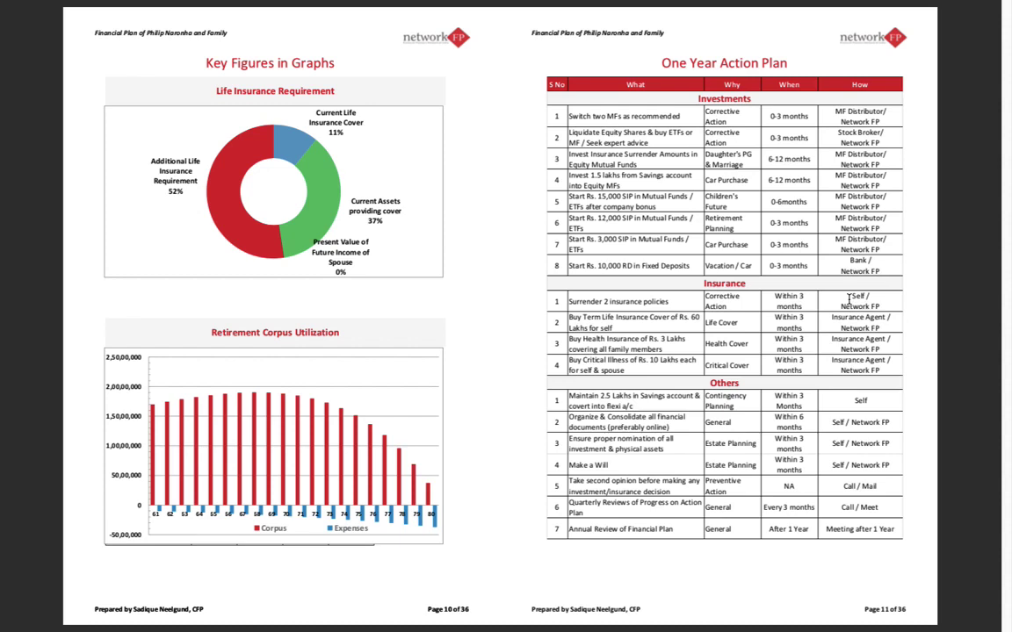
{"action": "key", "text": "Page_Down"}
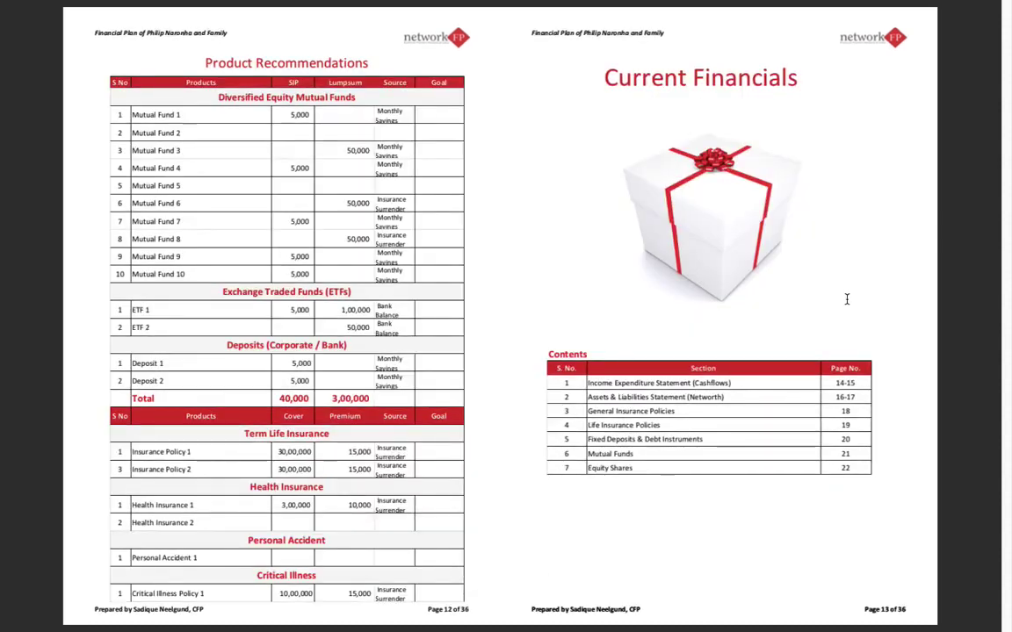
{"action": "key", "text": "Page_Down"}
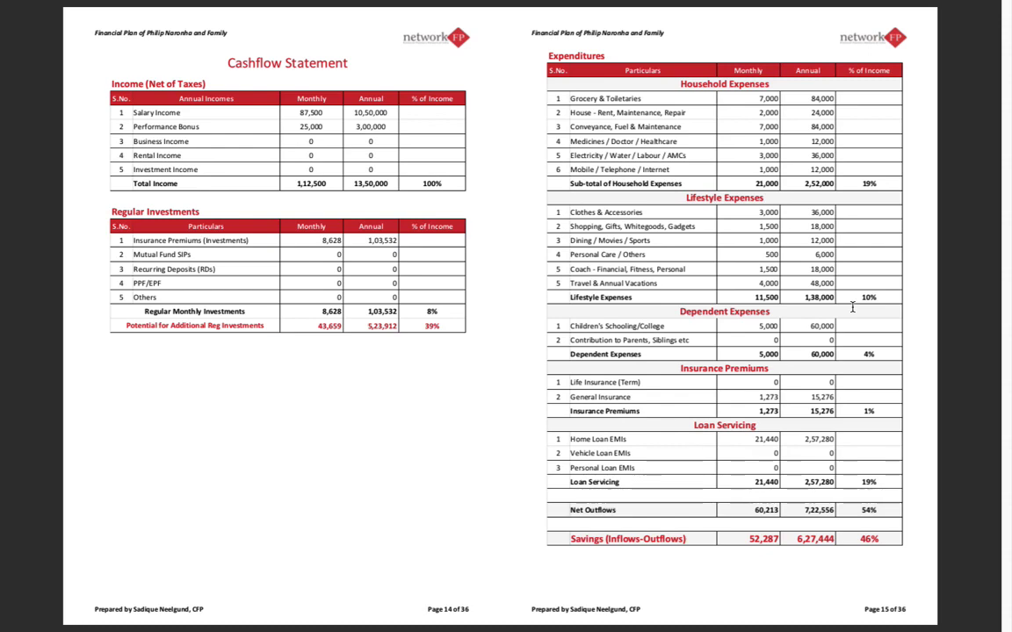
{"action": "key", "text": "Page_Down"}
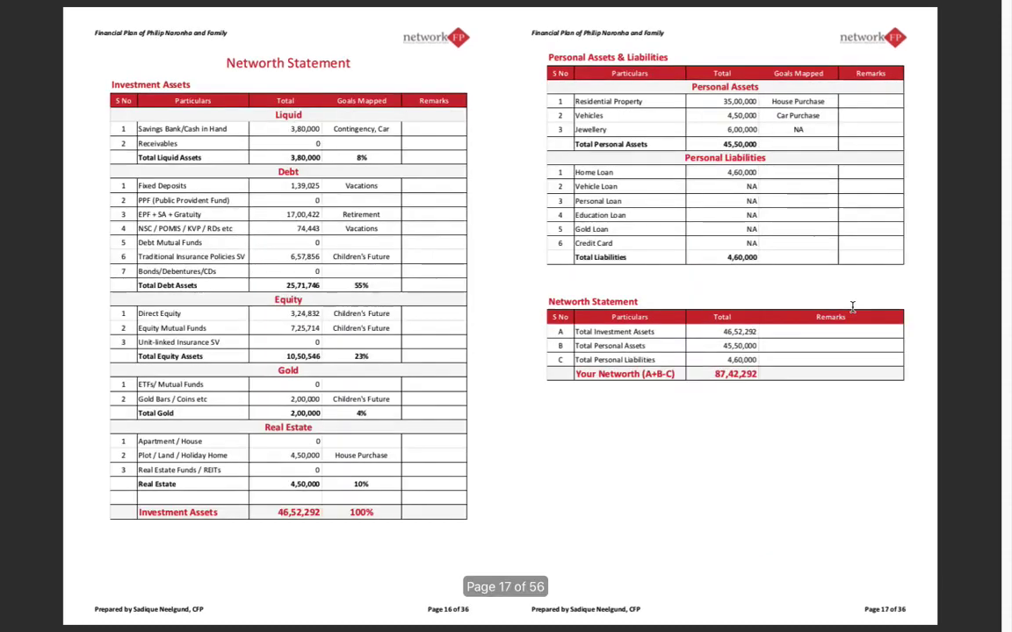
{"action": "key", "text": "Page_Down"}
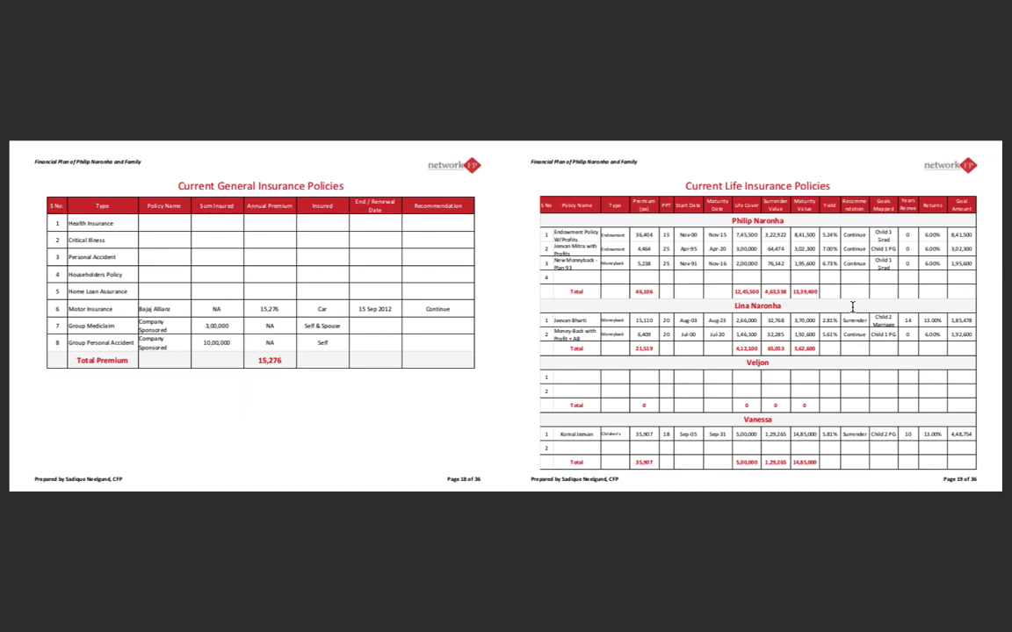
{"action": "key", "text": "Page_Down"}
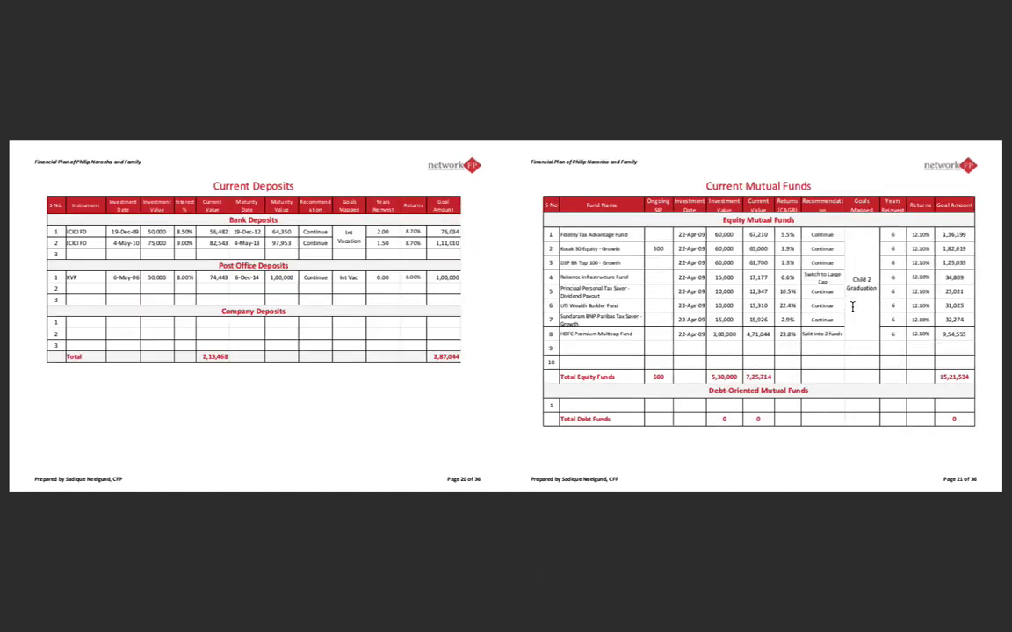
{"action": "key", "text": "Page_Down"}
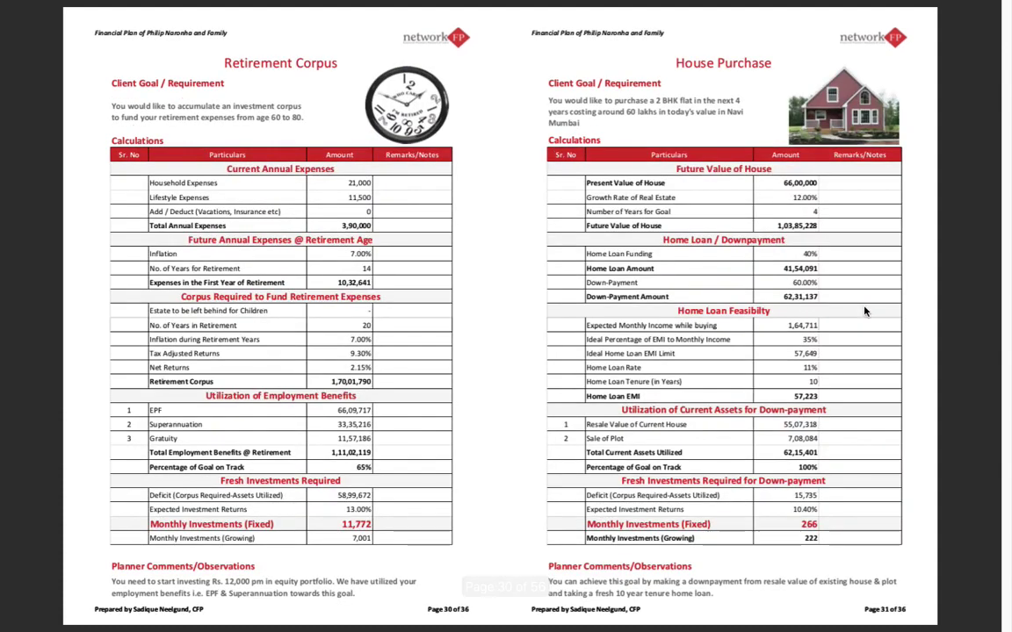
{"action": "key", "text": "Page_Down"}
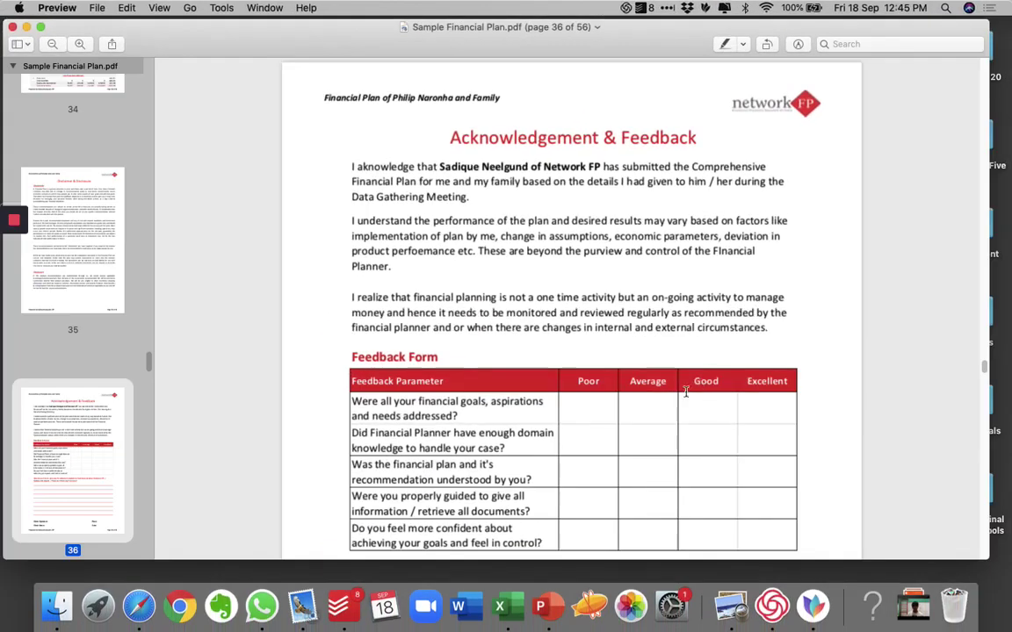
- Bring the Excel financial-planning workbook to the front, showing its Data Gathering Form
{"action": "left_click", "coordinate": [502, 608]}
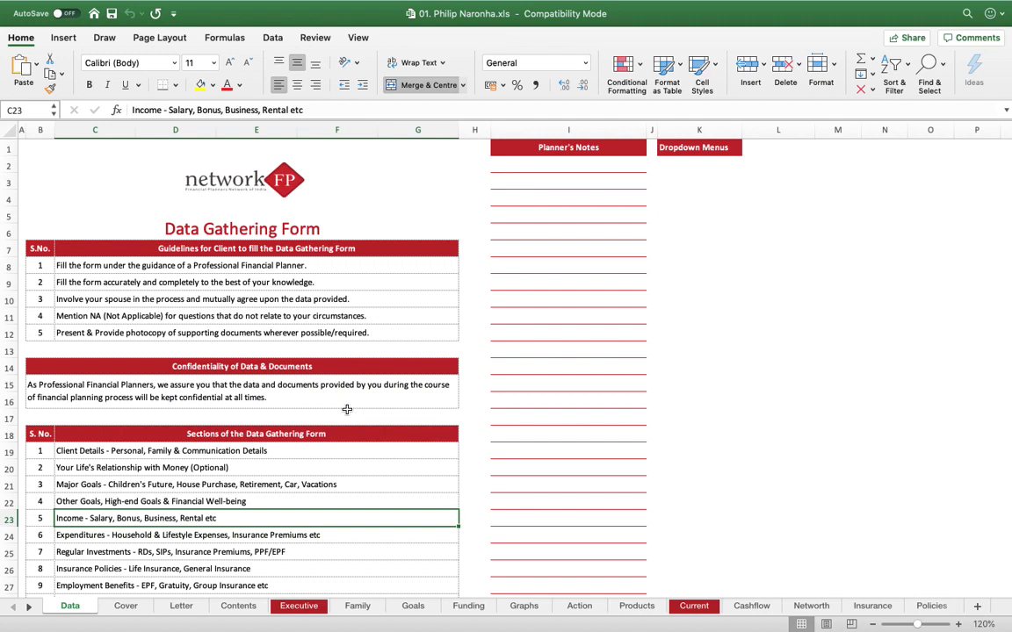
- Scroll down the Data Gathering Form, then switch to the Cover sheet
{"action": "scroll", "coordinate": [356, 361], "scroll_direction": "down", "scroll_amount": 5}
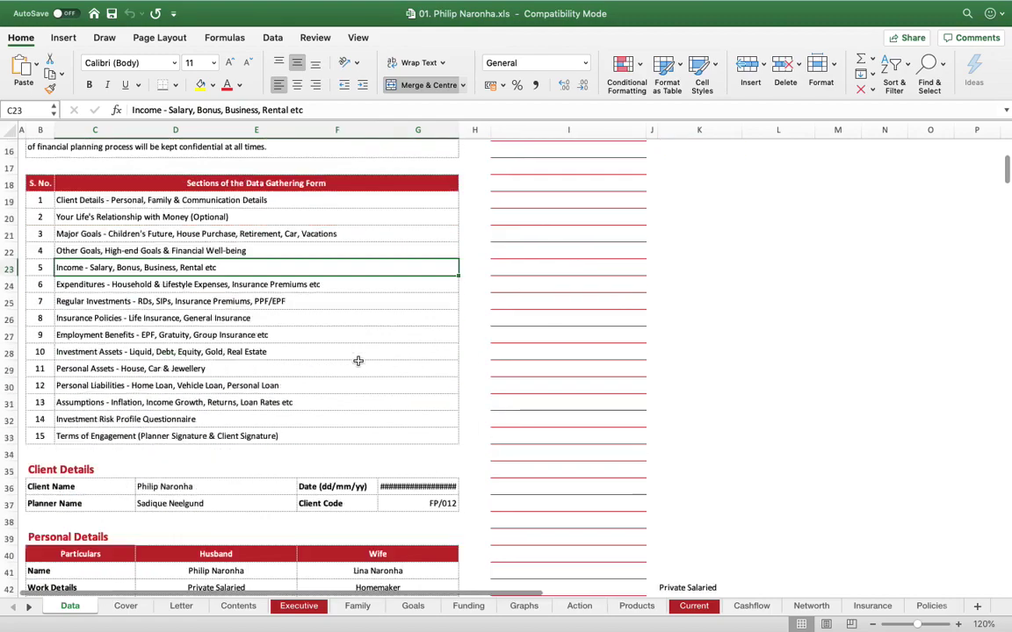
{"action": "scroll", "coordinate": [358, 361], "scroll_direction": "down", "scroll_amount": 15}
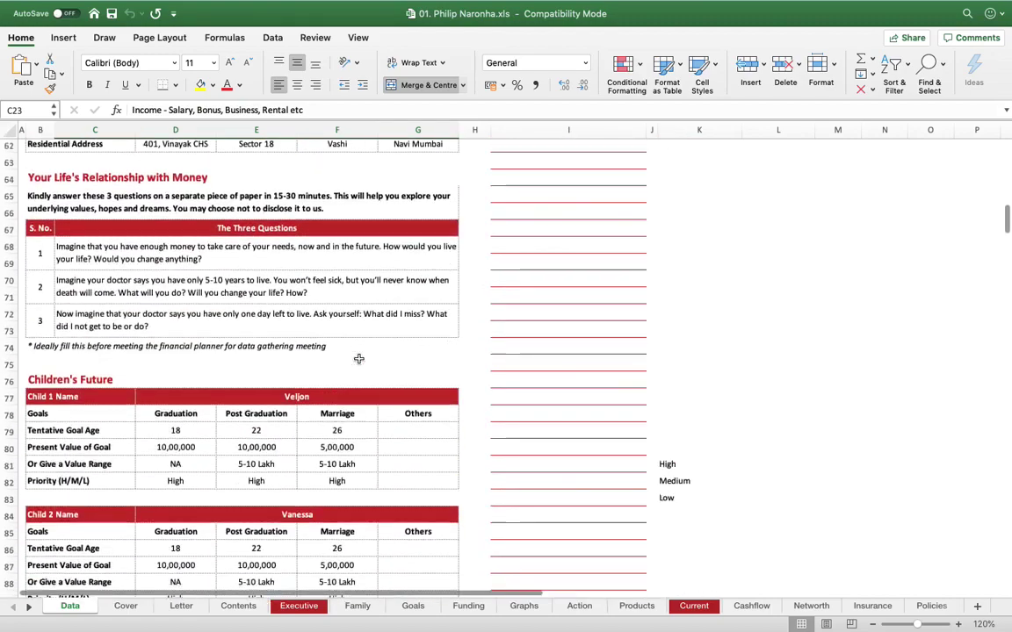
{"action": "scroll", "coordinate": [358, 359], "scroll_direction": "down", "scroll_amount": 20}
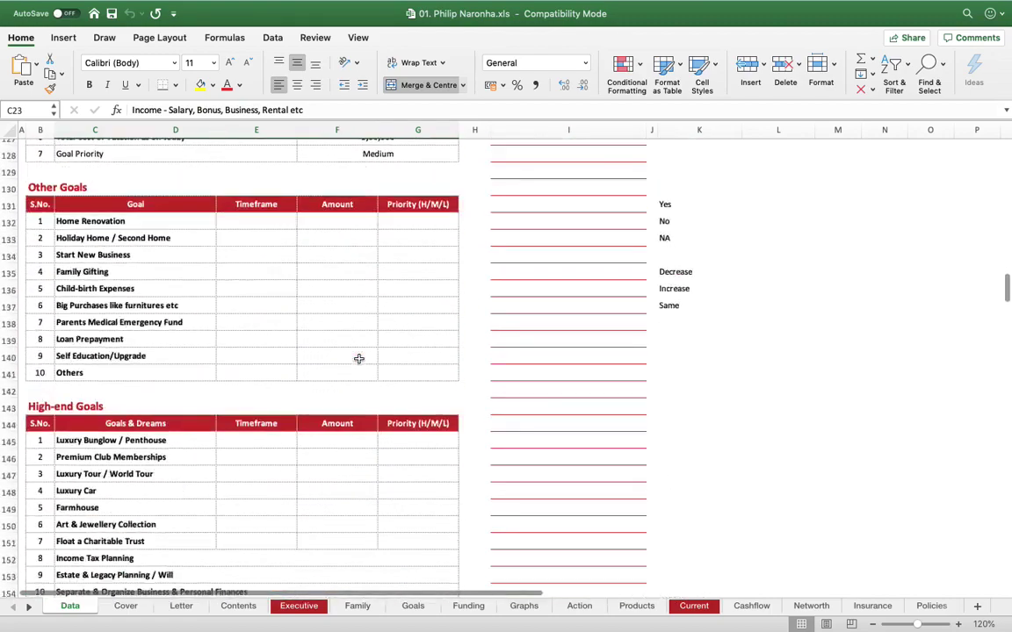
{"action": "scroll", "coordinate": [358, 359], "scroll_direction": "down", "scroll_amount": 6}
{"action": "scroll", "coordinate": [359, 358], "scroll_direction": "down", "scroll_amount": 15}
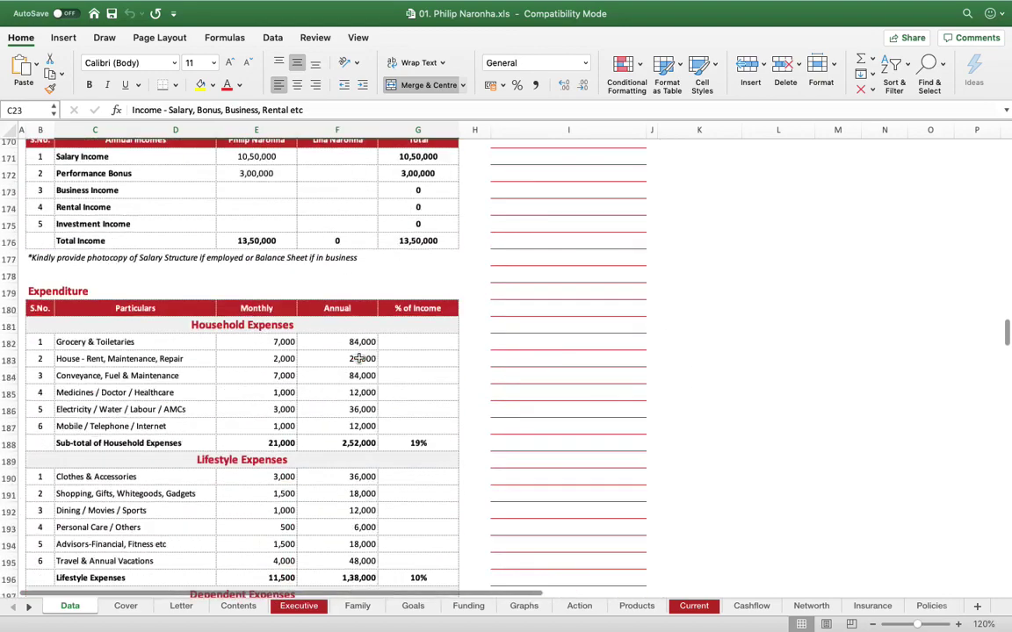
{"action": "scroll", "coordinate": [358, 358], "scroll_direction": "down", "scroll_amount": 12}
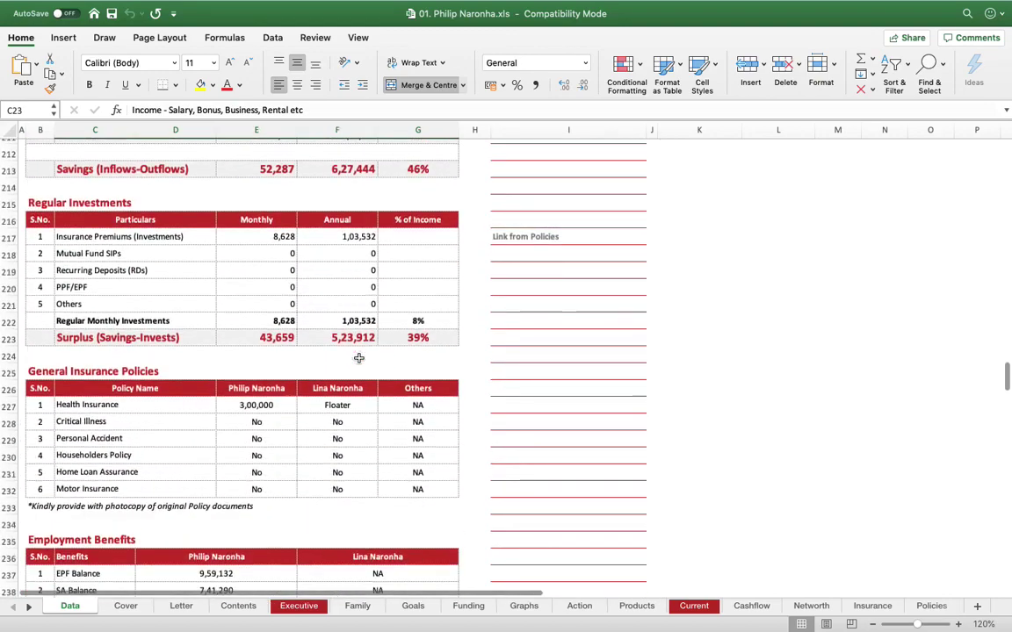
{"action": "scroll", "coordinate": [359, 358], "scroll_direction": "down", "scroll_amount": 8}
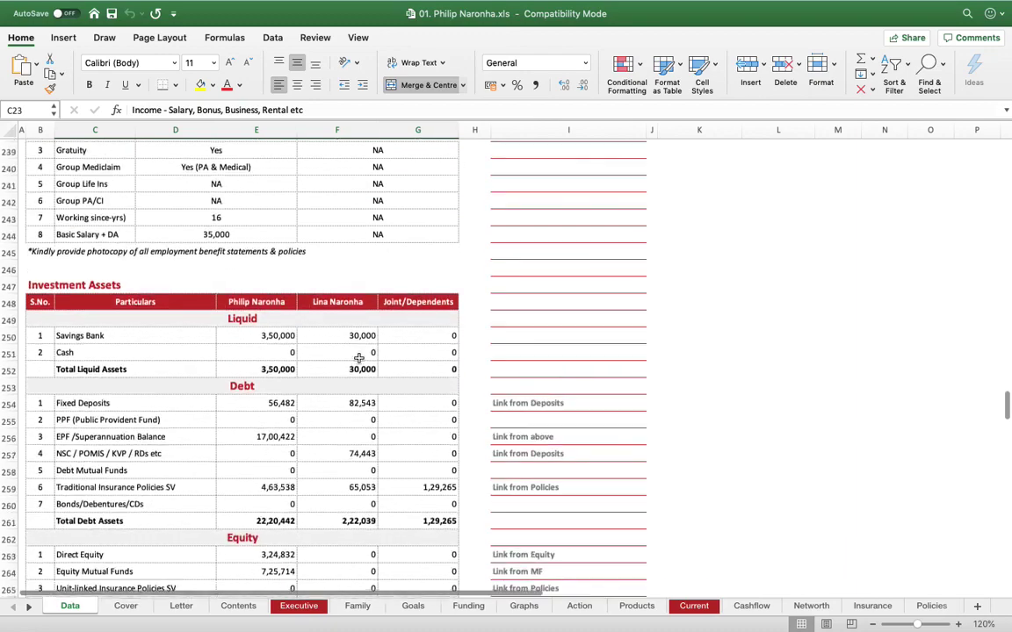
{"action": "scroll", "coordinate": [359, 358], "scroll_direction": "down", "scroll_amount": 18}
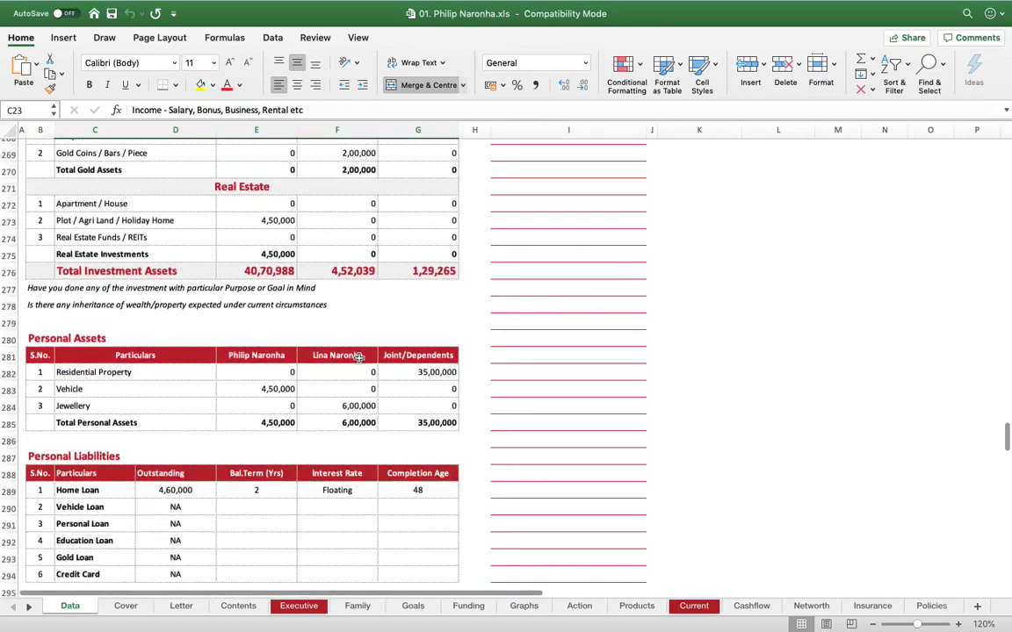
{"action": "scroll", "coordinate": [358, 359], "scroll_direction": "down", "scroll_amount": 9}
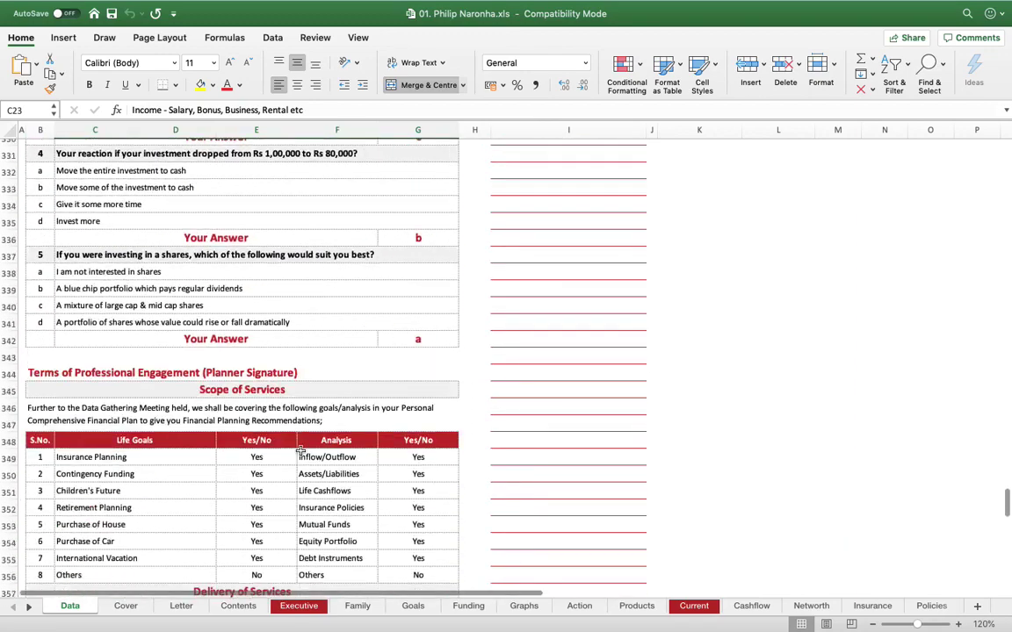
{"action": "left_click", "coordinate": [126, 607]}
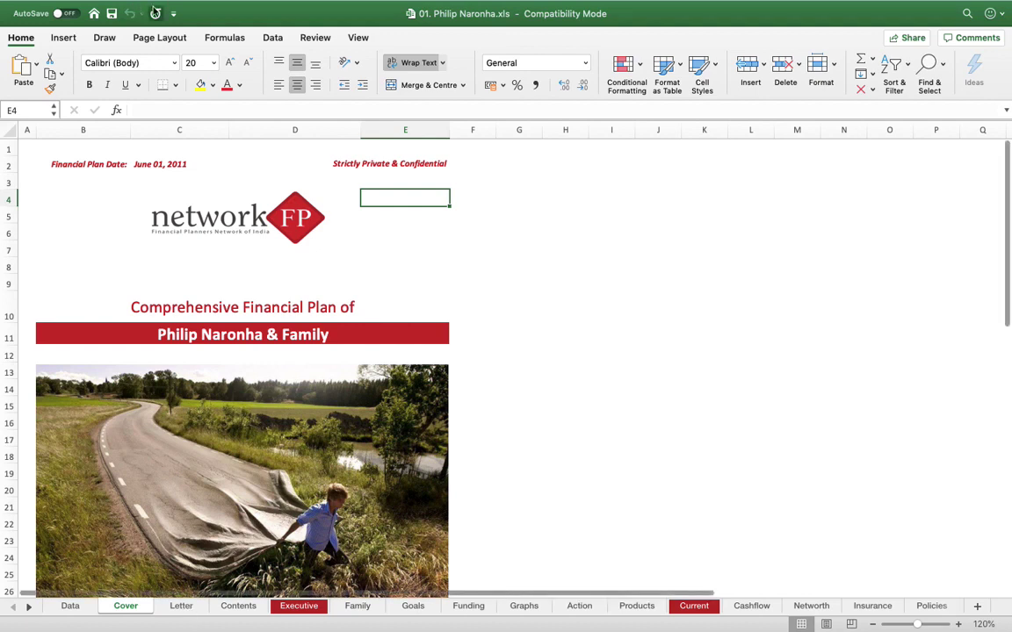
- Look over the Cover sheet, then move on to the Letter sheet
{"action": "mouse_move", "coordinate": [152, 5]}
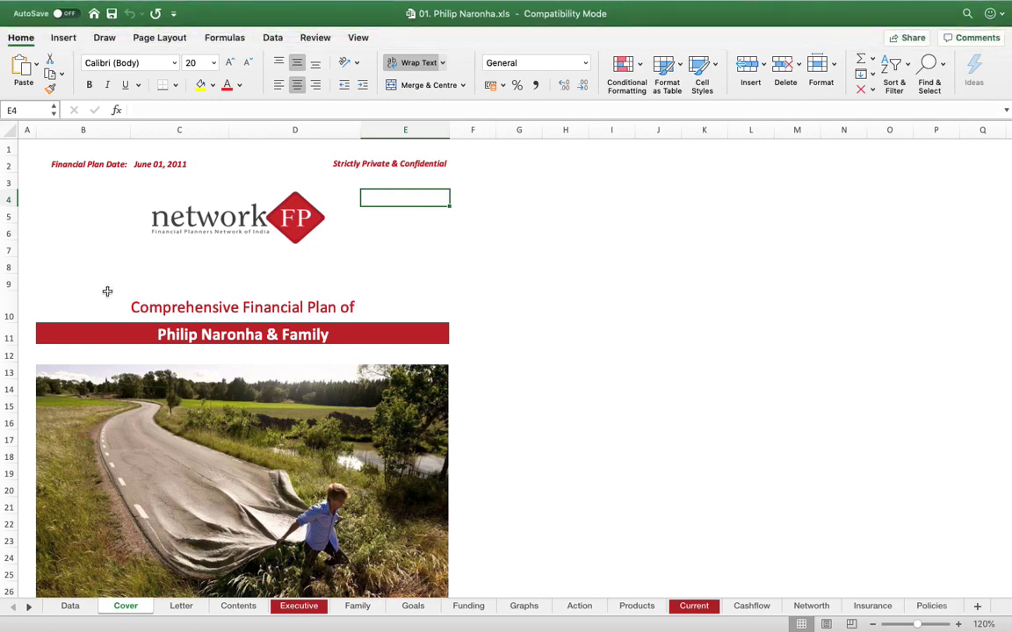
{"action": "scroll", "coordinate": [221, 329], "scroll_direction": "down", "scroll_amount": 5}
{"action": "scroll", "coordinate": [220, 329], "scroll_direction": "down", "scroll_amount": 5}
{"action": "scroll", "coordinate": [217, 391], "scroll_direction": "up", "scroll_amount": 4}
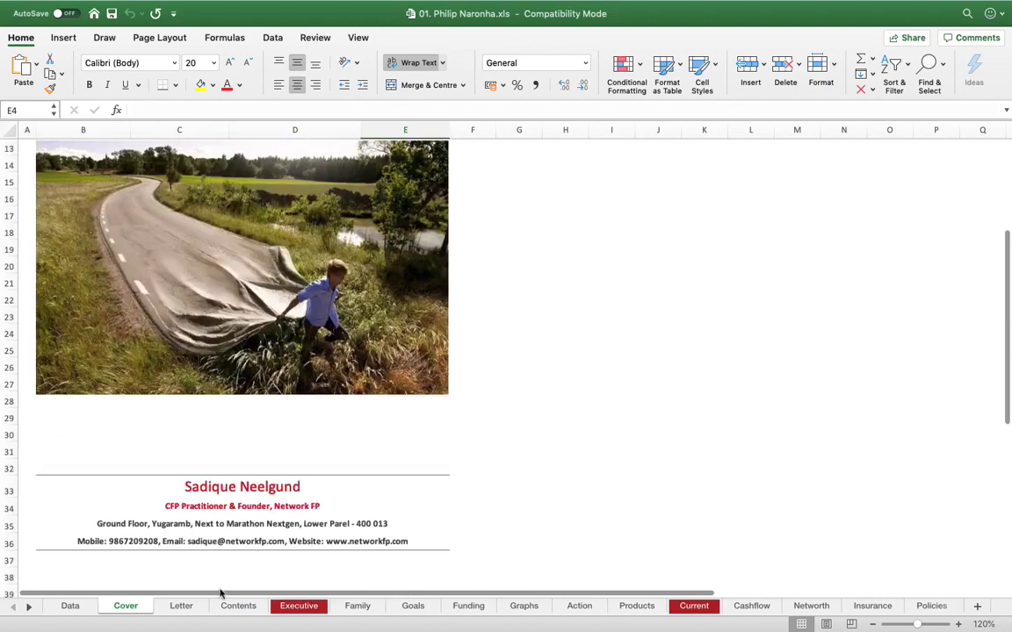
{"action": "left_click", "coordinate": [180, 606]}
{"action": "scroll", "coordinate": [228, 580], "scroll_direction": "down", "scroll_amount": 6}
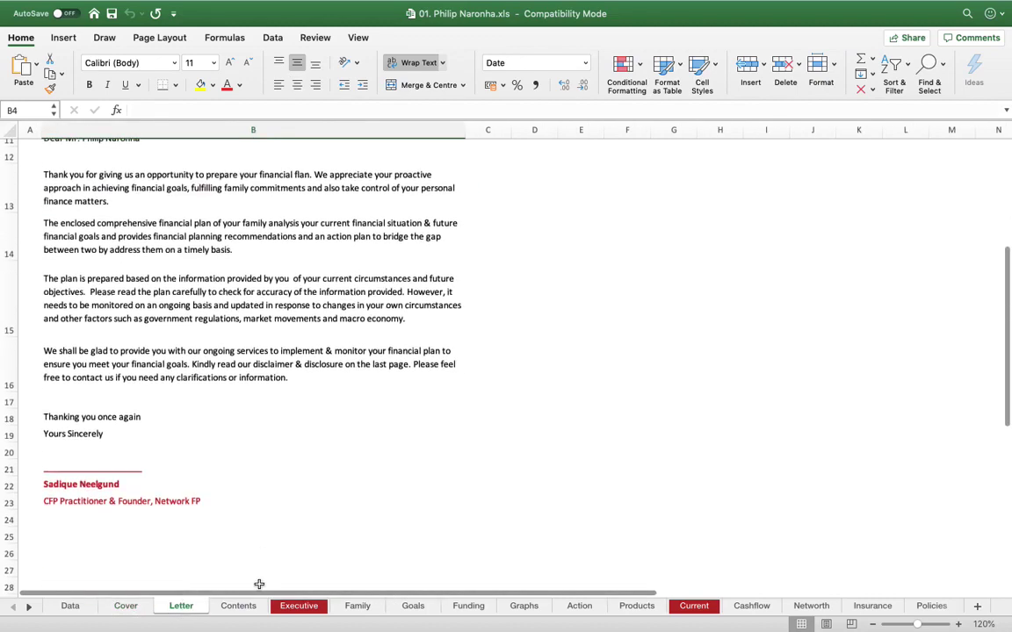
- Step through the Contents, Executive Summary and Family Details sheets to the Goals sheet
{"action": "left_click", "coordinate": [253, 606]}
{"action": "left_click", "coordinate": [294, 606]}
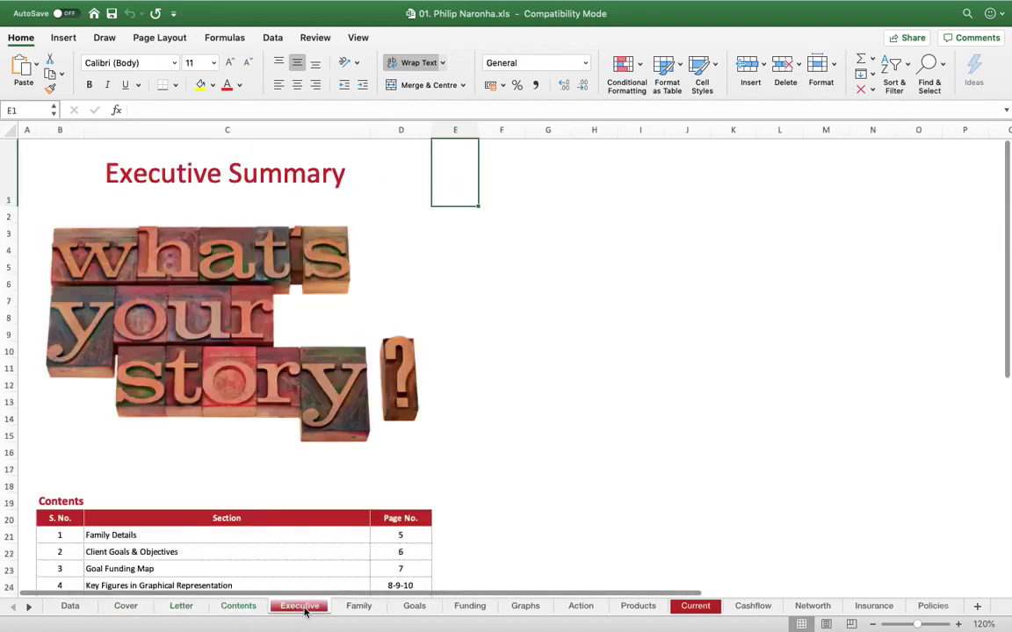
{"action": "left_click", "coordinate": [362, 609]}
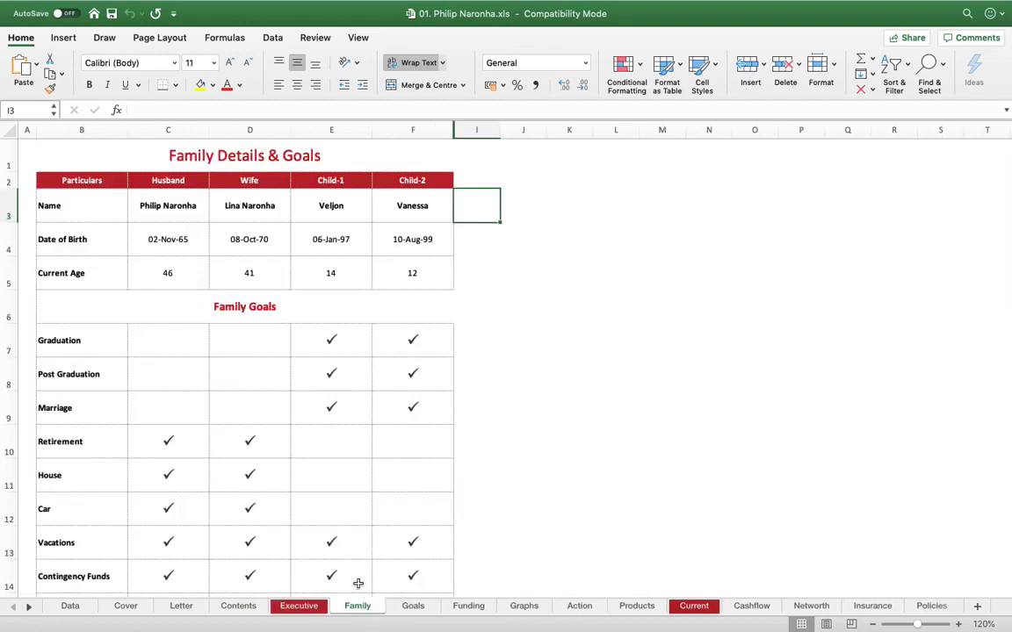
{"action": "left_click", "coordinate": [414, 609]}
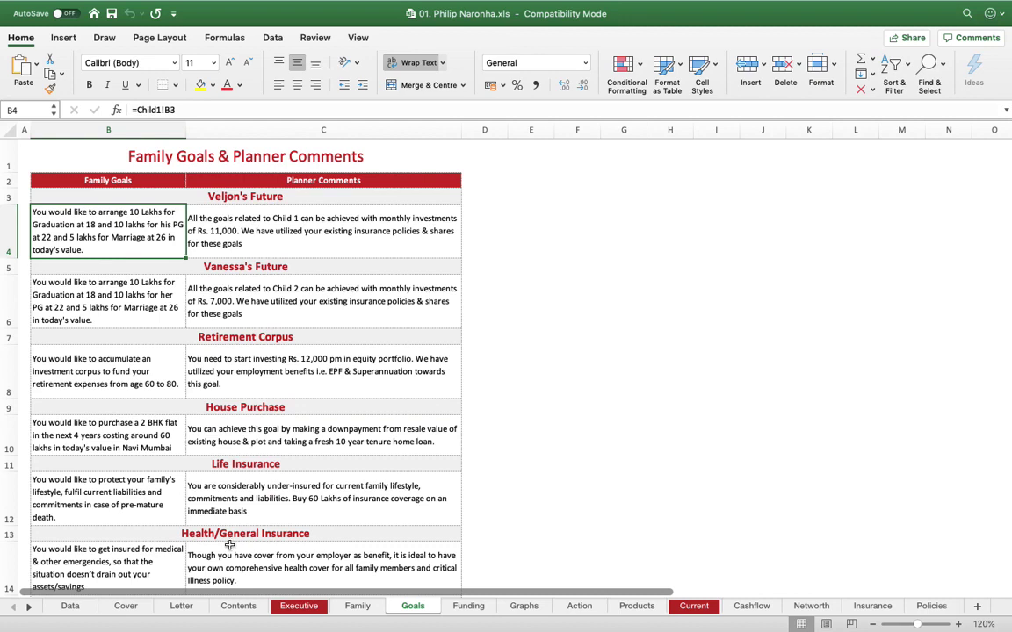
- View the Goal Funding Map, Key Figures graphs, One Year Action Plan and Product Recommendations sheets
{"action": "left_click", "coordinate": [467, 607]}
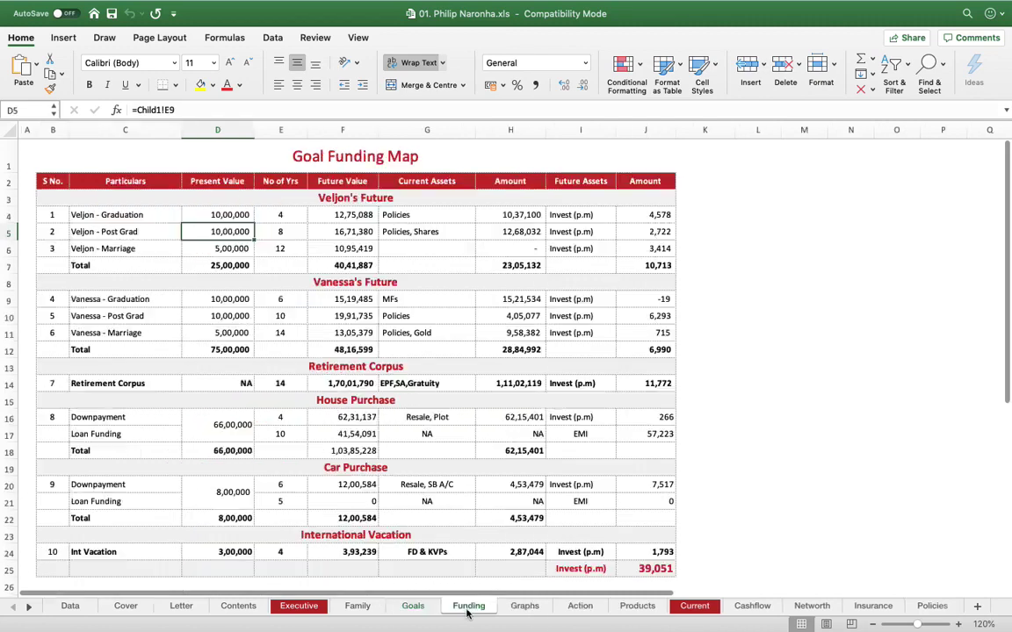
{"action": "left_click", "coordinate": [524, 605]}
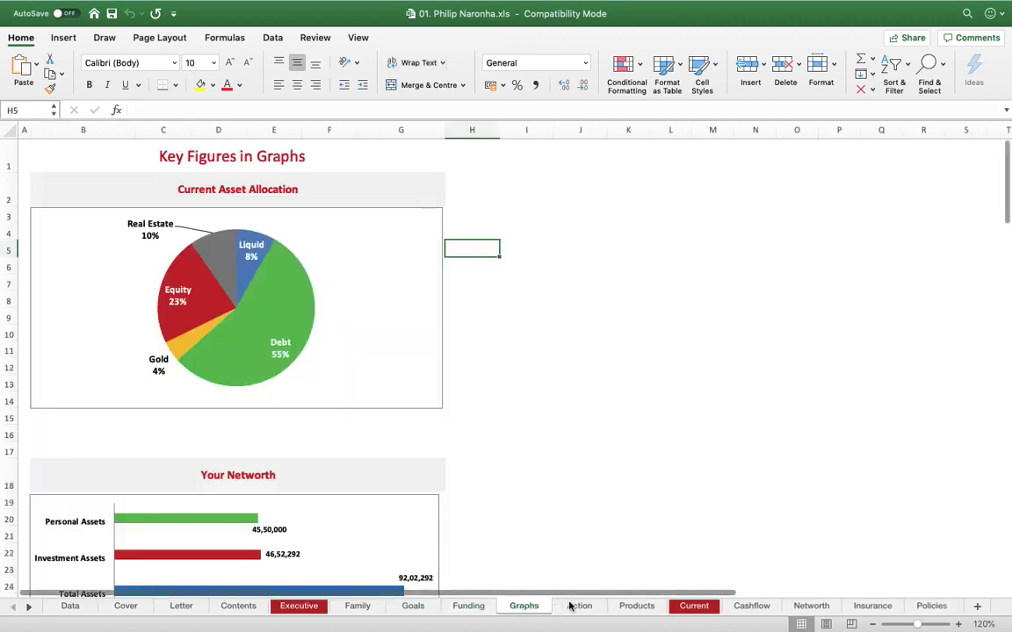
{"action": "left_click", "coordinate": [579, 606]}
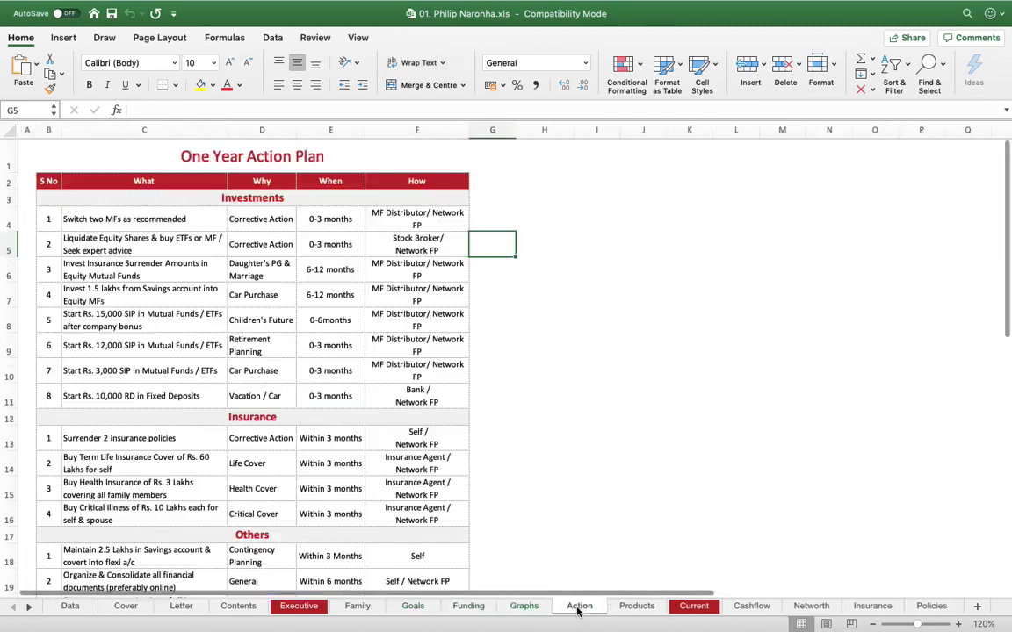
{"action": "left_click", "coordinate": [638, 606]}
- View the Cashflow, Networth, Insurance, Policies, Current Deposits and Current Mutual Funds sheets
{"action": "left_click", "coordinate": [28, 607]}
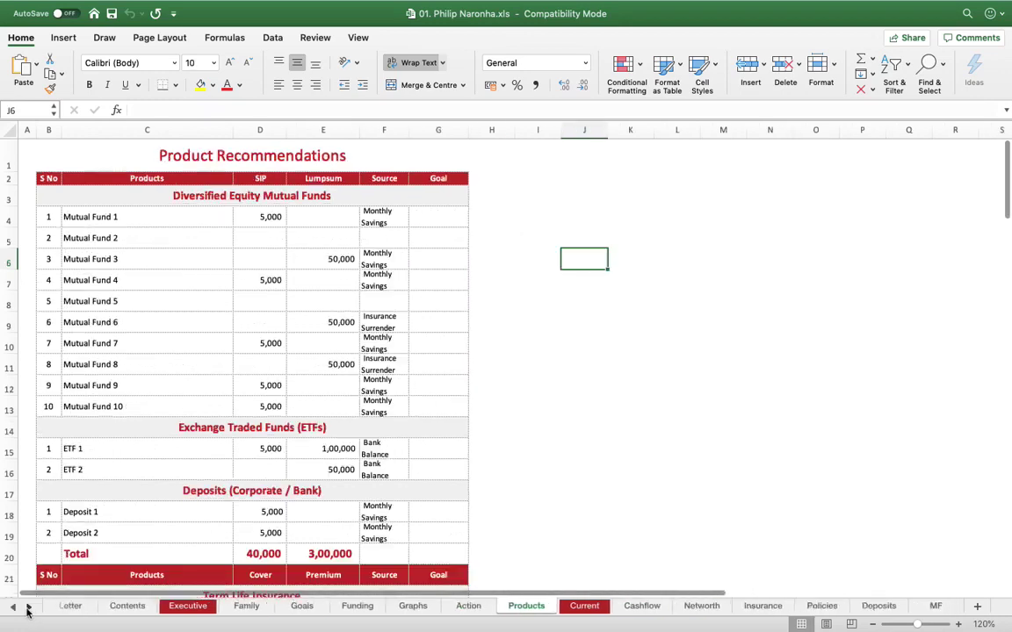
{"action": "left_click", "coordinate": [28, 607]}
{"action": "left_click", "coordinate": [29, 607]}
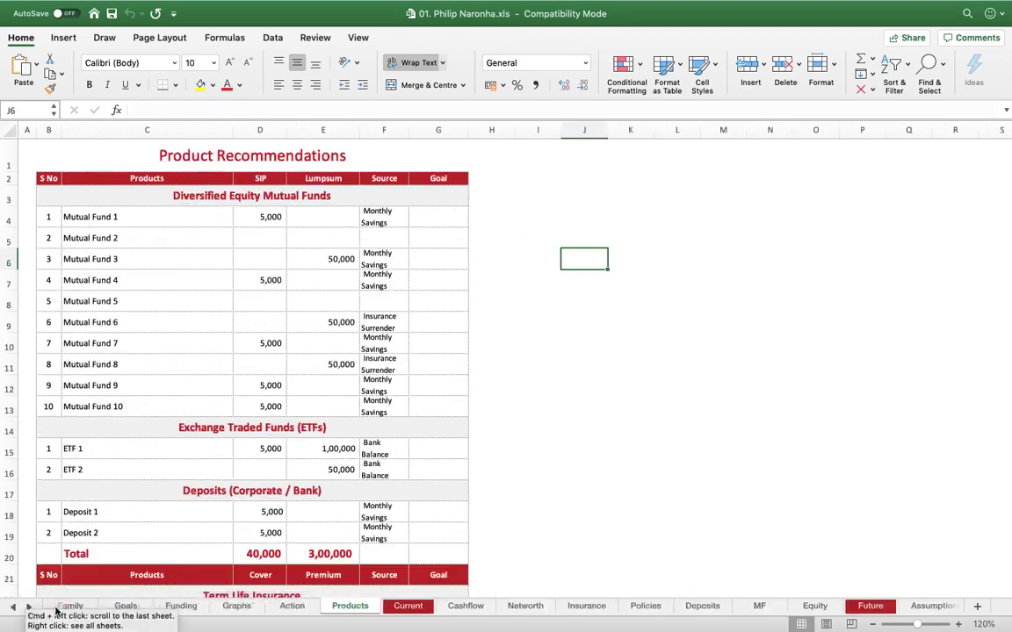
{"action": "left_click", "coordinate": [464, 606]}
{"action": "left_click", "coordinate": [524, 606]}
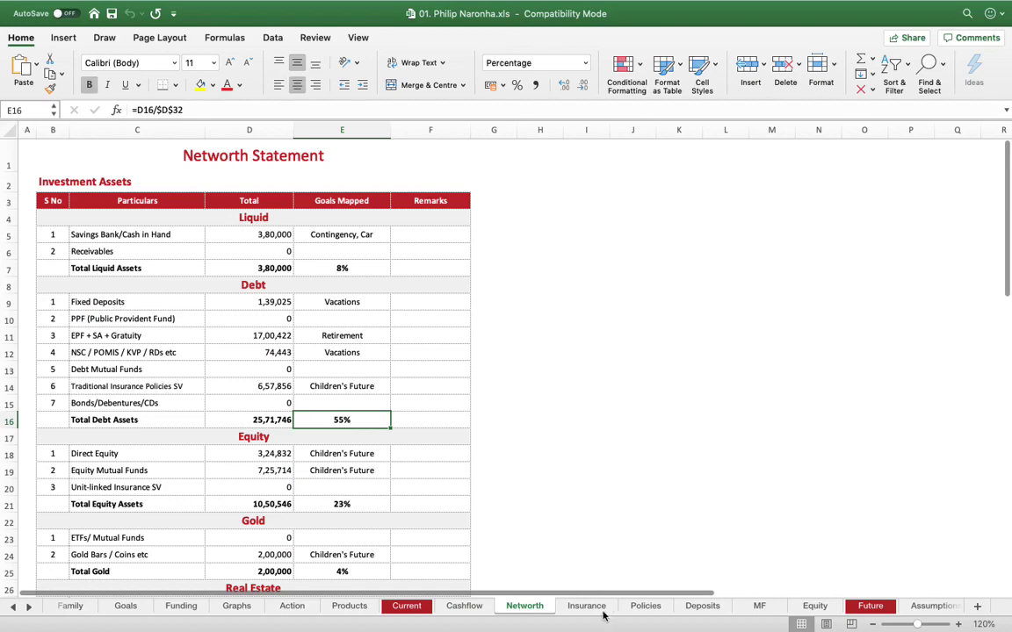
{"action": "left_click", "coordinate": [589, 607]}
{"action": "left_click", "coordinate": [650, 608]}
{"action": "left_click", "coordinate": [694, 608]}
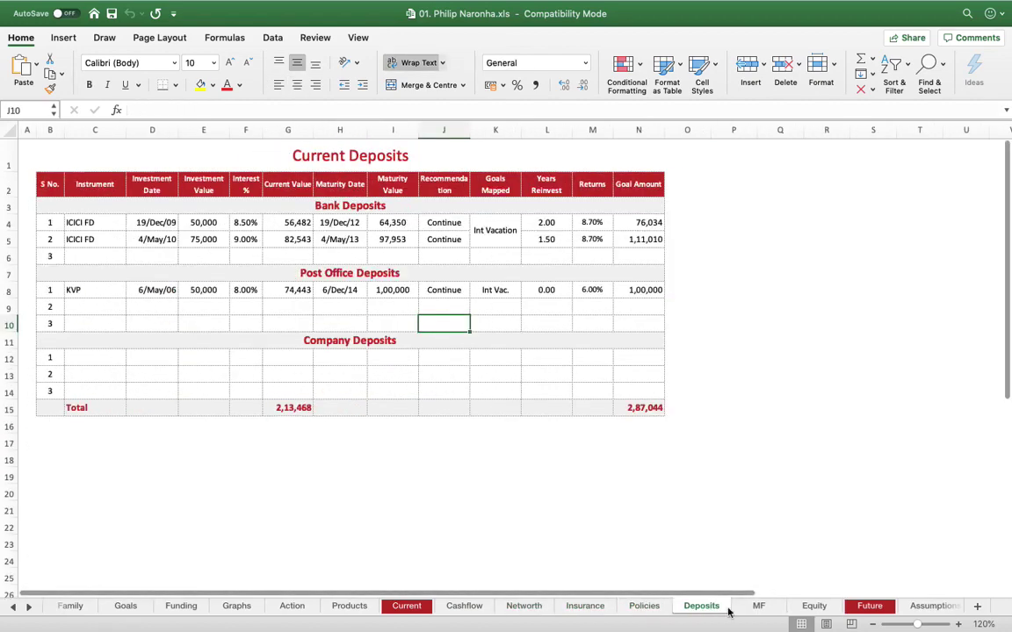
{"action": "left_click", "coordinate": [756, 608]}
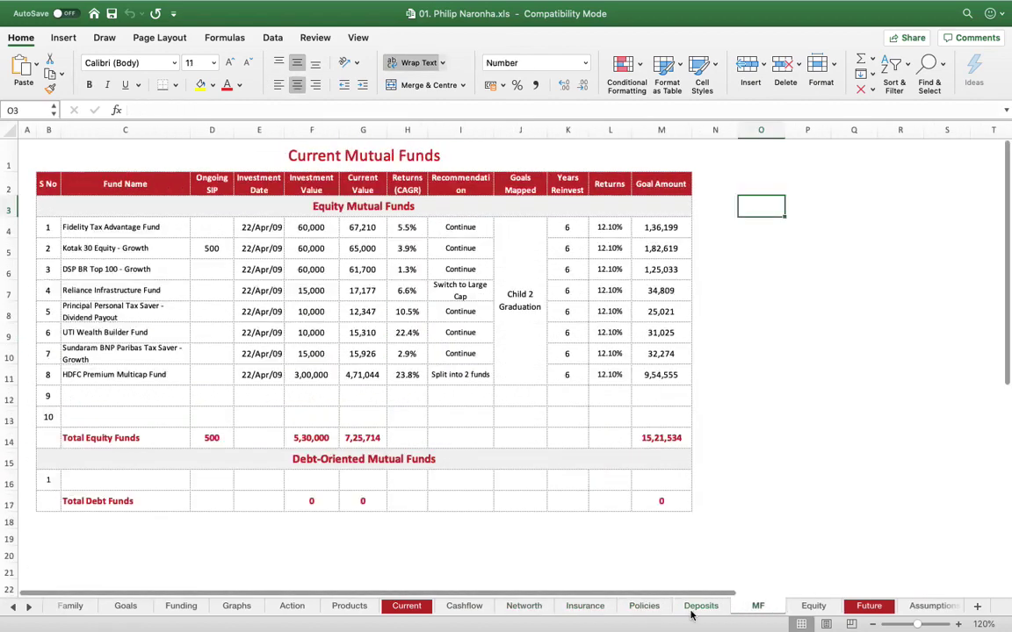
- View the Current Equity Portfolio, Future Goals and Financial Plan Assumptions sheets
{"action": "left_click", "coordinate": [29, 607]}
{"action": "left_click", "coordinate": [28, 606]}
{"action": "left_click", "coordinate": [28, 607]}
{"action": "left_click", "coordinate": [29, 607]}
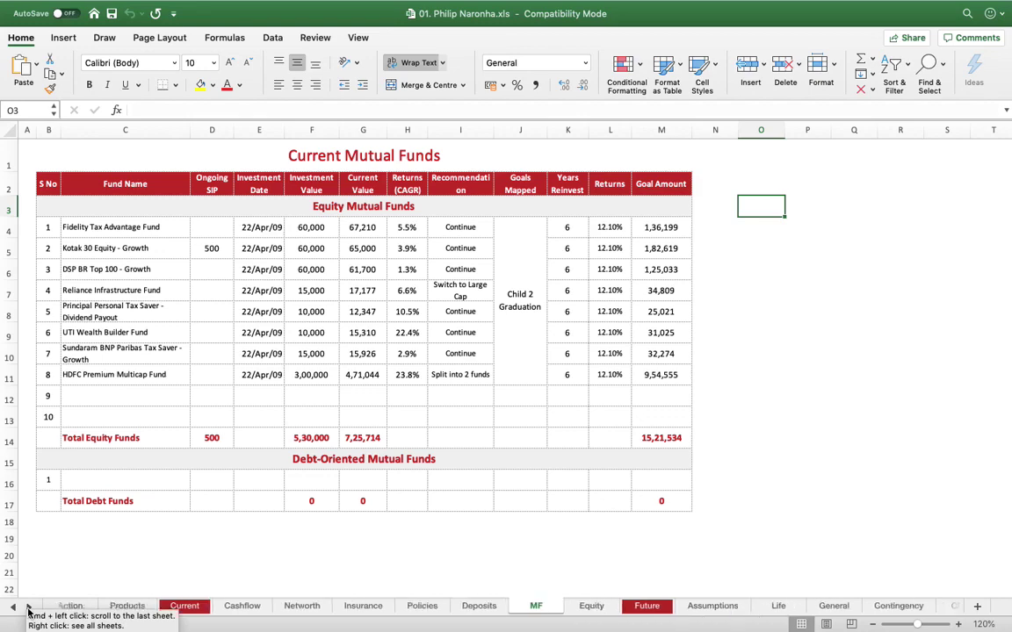
{"action": "left_click", "coordinate": [29, 607]}
{"action": "left_click", "coordinate": [535, 607]}
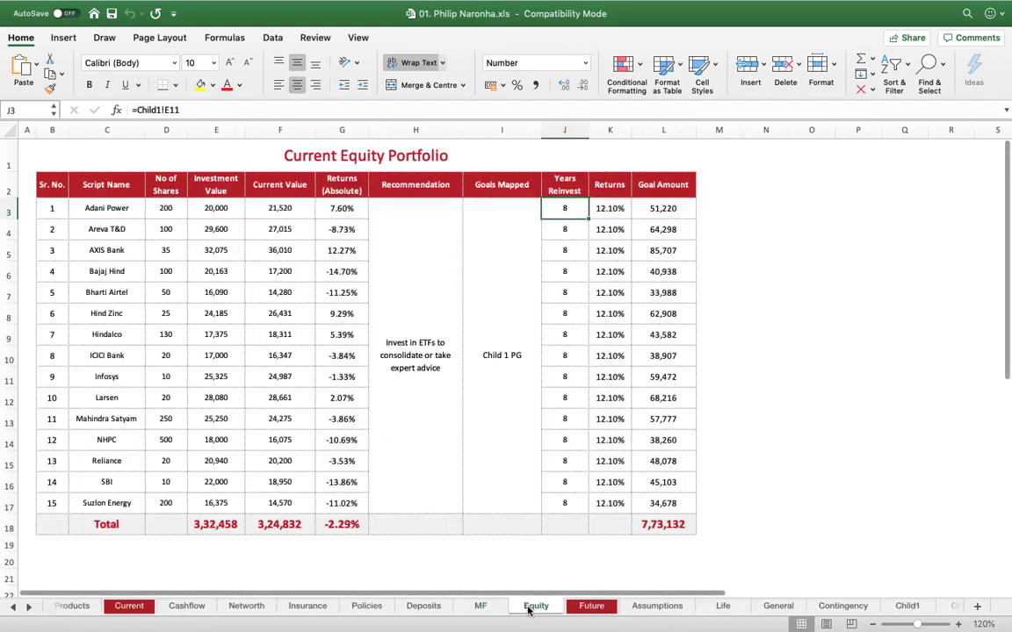
{"action": "left_click", "coordinate": [591, 607]}
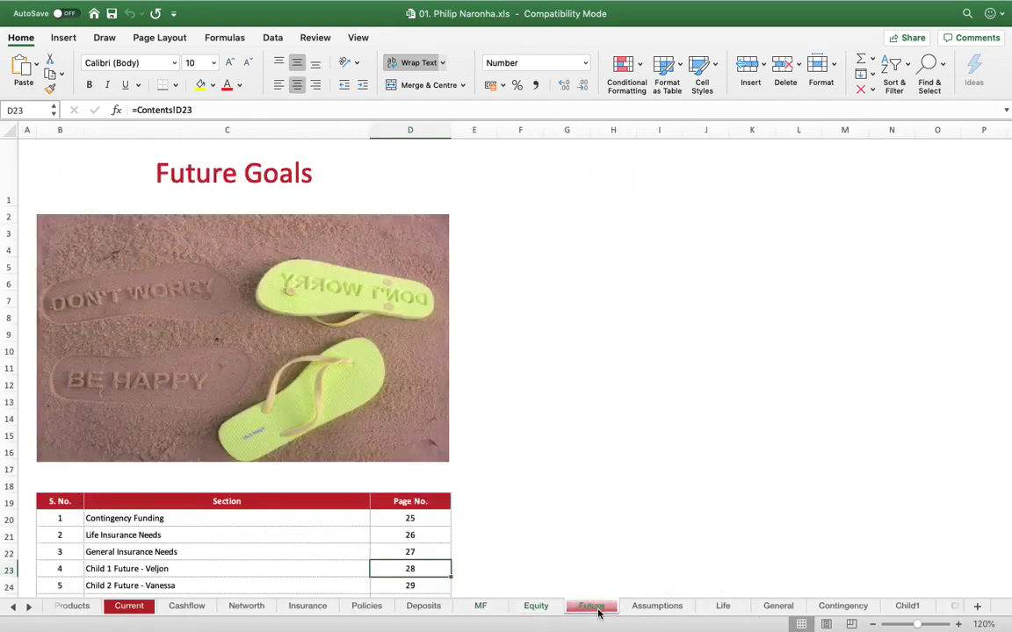
{"action": "left_click", "coordinate": [648, 608]}
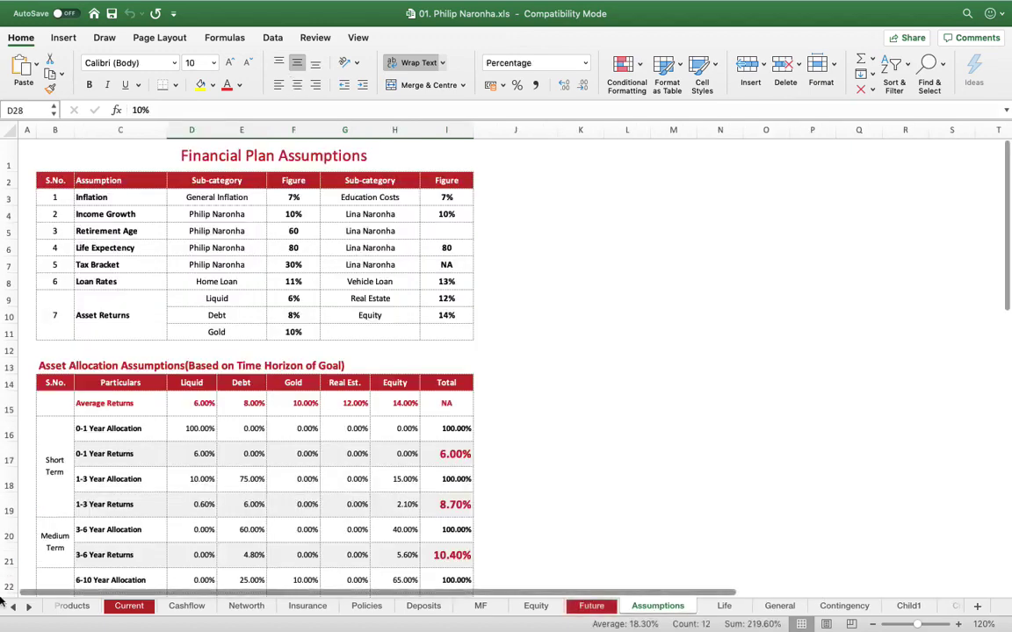
- Open the Life Insurance Needs sheet and check the Children's Education & Marriage formula
{"action": "left_click", "coordinate": [27, 608]}
{"action": "left_click", "coordinate": [27, 609]}
{"action": "left_click", "coordinate": [27, 608]}
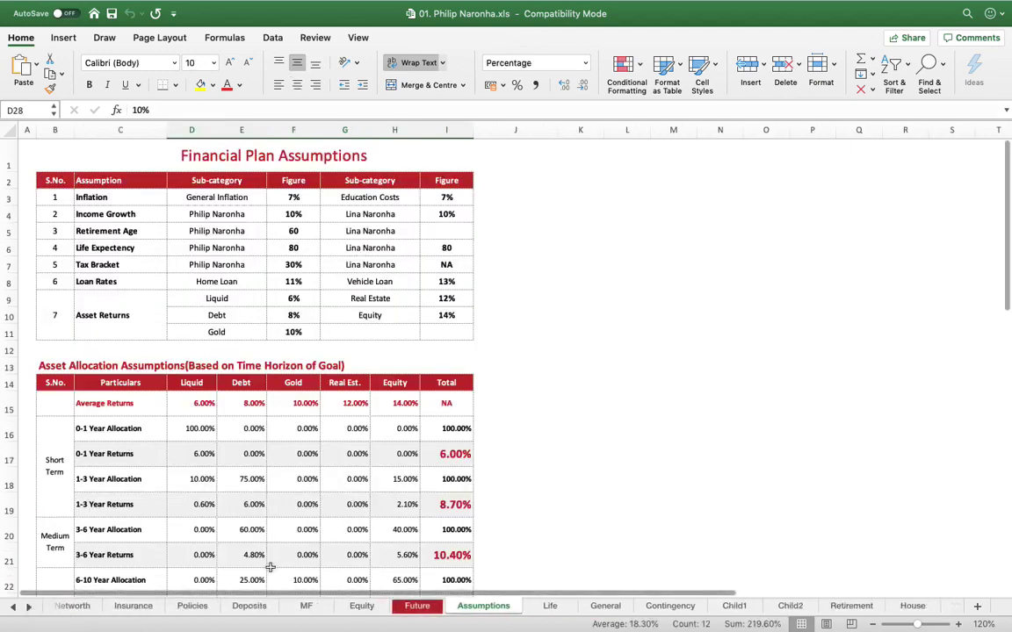
{"action": "left_click", "coordinate": [550, 606]}
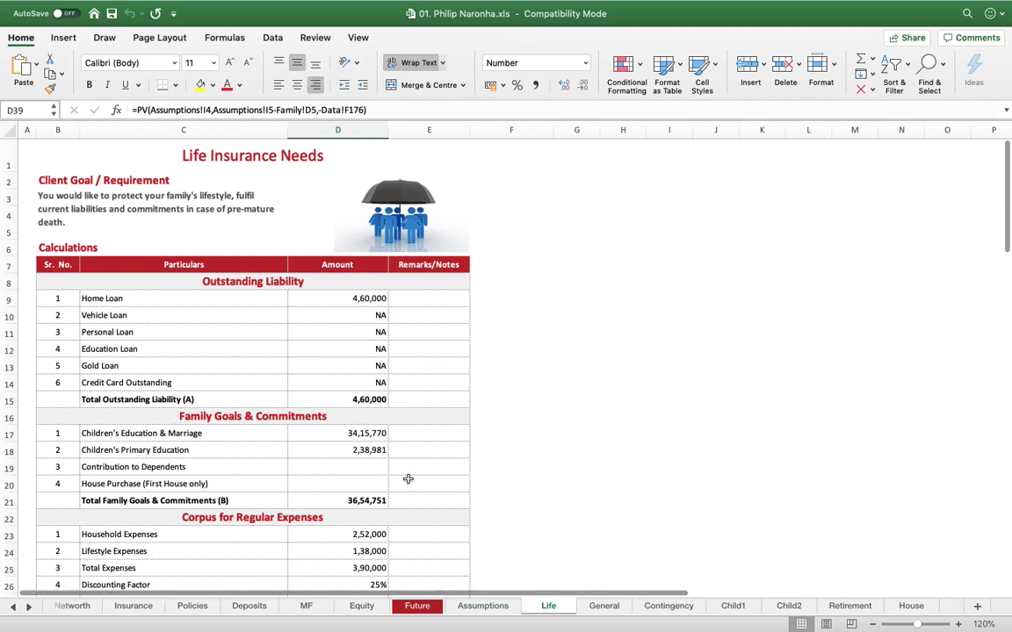
{"action": "scroll", "coordinate": [351, 377], "scroll_direction": "down", "scroll_amount": 3}
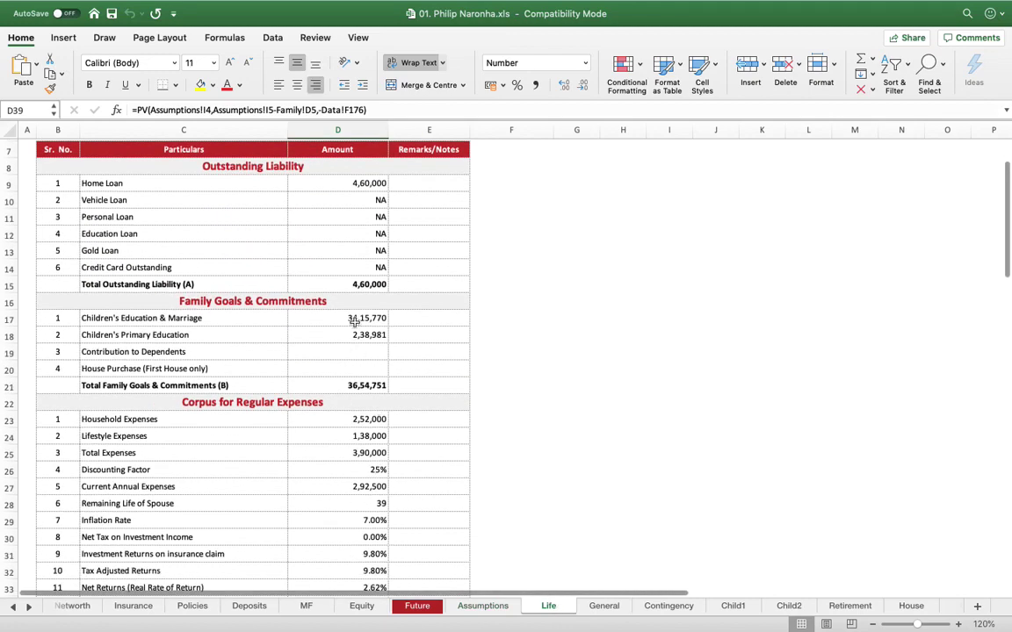
{"action": "left_click", "coordinate": [354, 320]}
{"action": "scroll", "coordinate": [341, 356], "scroll_direction": "down", "scroll_amount": 2}
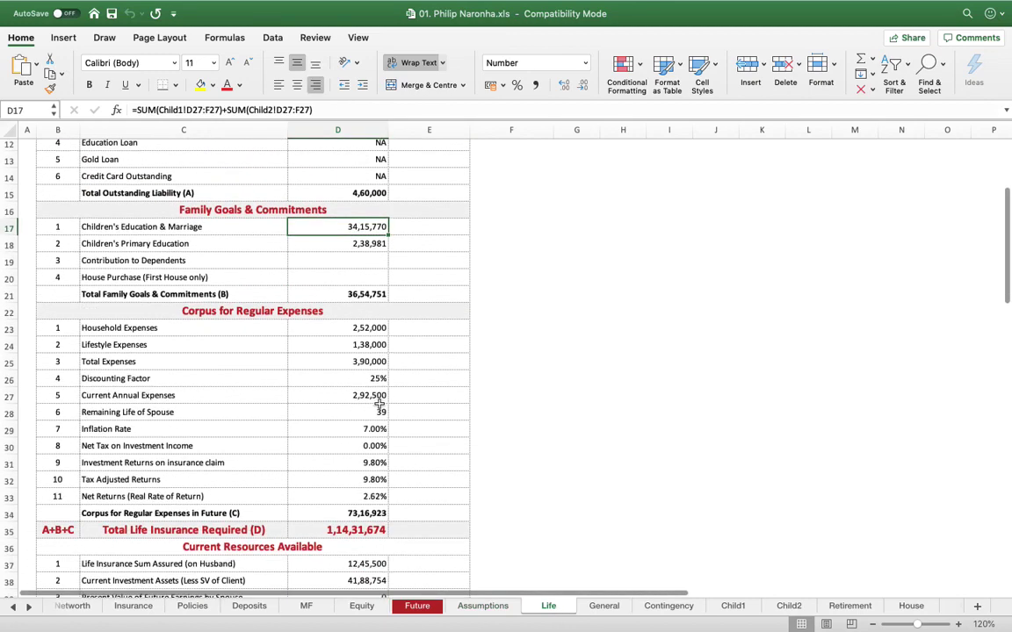
- Inspect the Household Expenses formula, then view the General Insurance Needs and Contingency sheets
{"action": "double_click", "coordinate": [356, 328]}
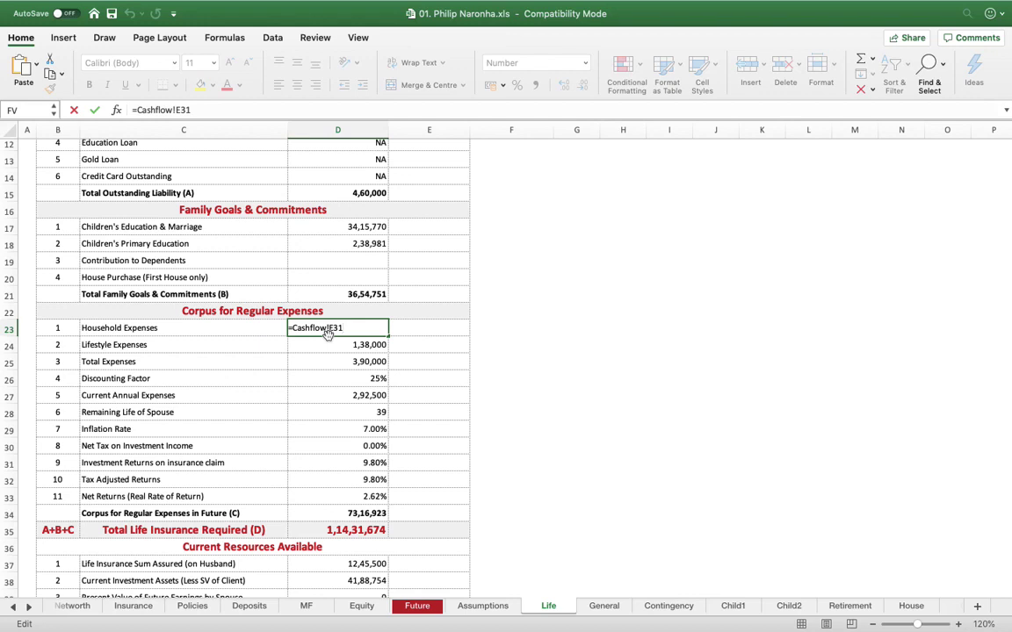
{"action": "key", "text": "Return"}
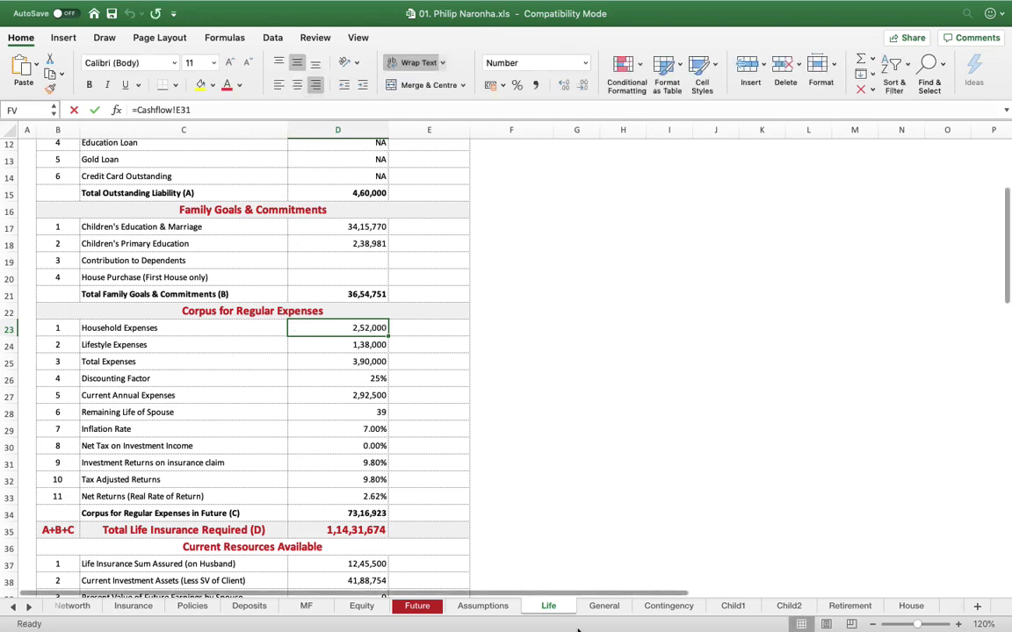
{"action": "left_click", "coordinate": [604, 605]}
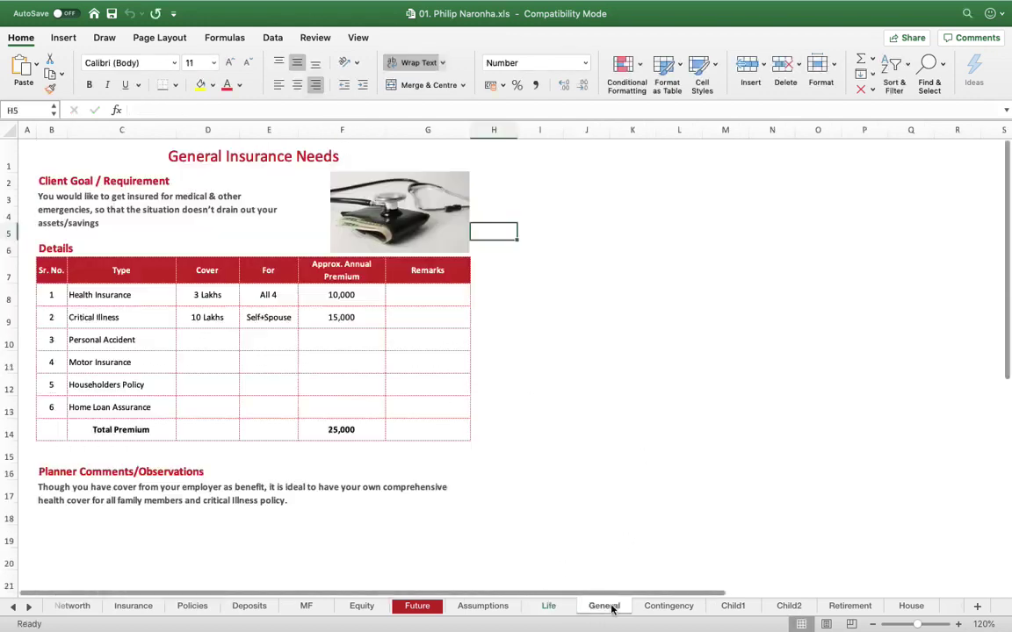
{"action": "left_click", "coordinate": [669, 606]}
- Go via Veljon's Future to Vanessa's Future and inspect D9's =Data!D87 formula unchanged
{"action": "left_click", "coordinate": [730, 608]}
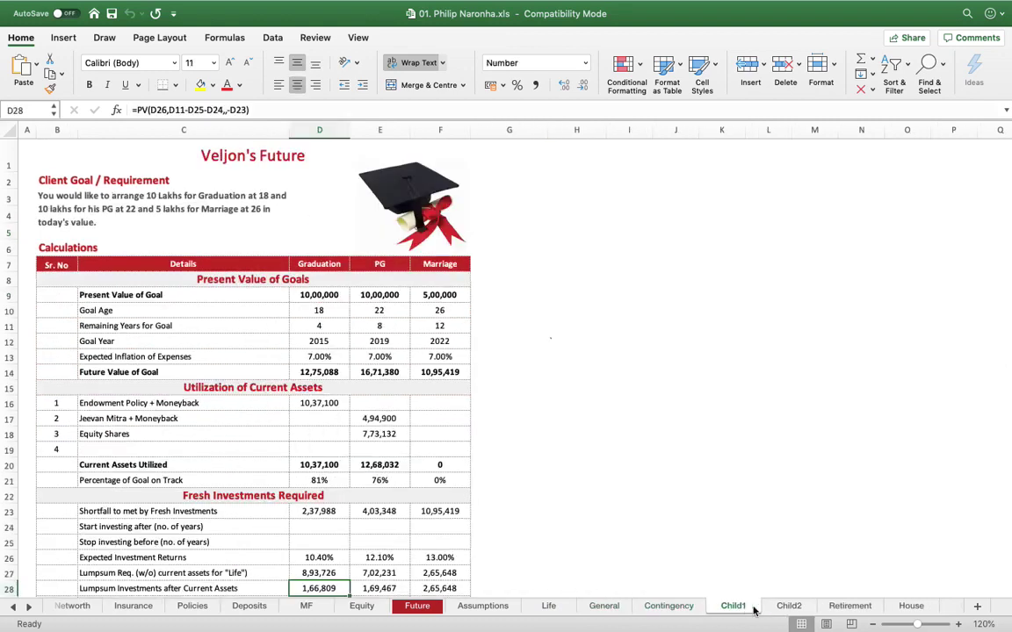
{"action": "left_click", "coordinate": [778, 608]}
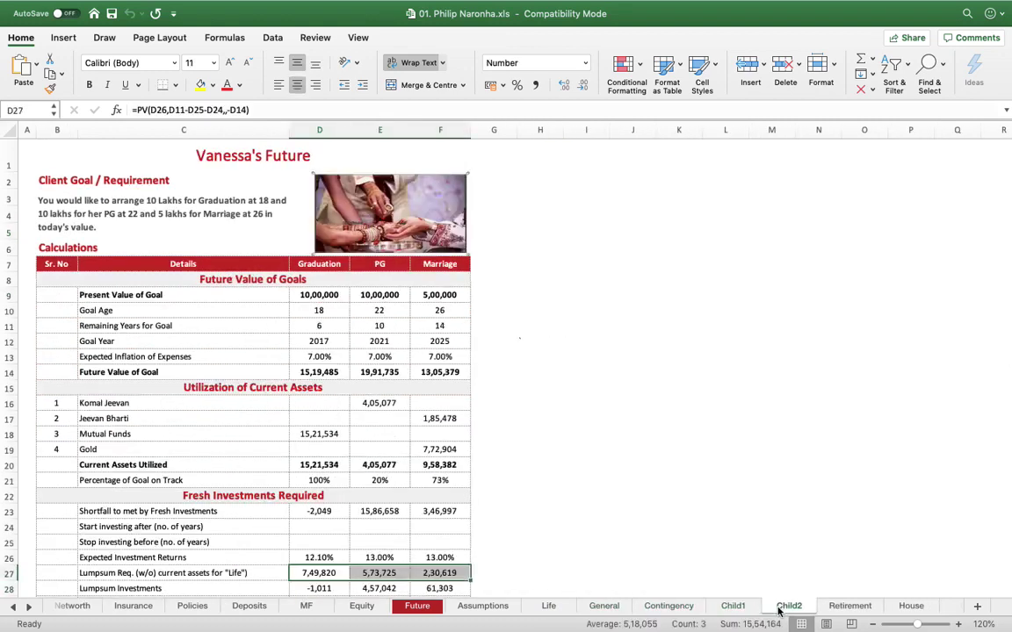
{"action": "double_click", "coordinate": [326, 295]}
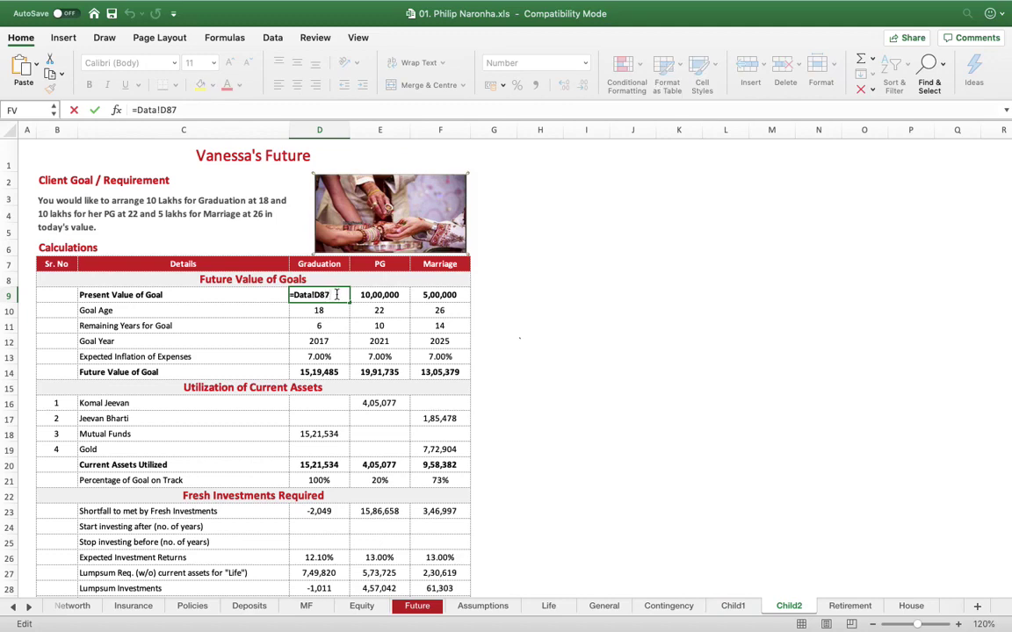
{"action": "key", "text": "Escape"}
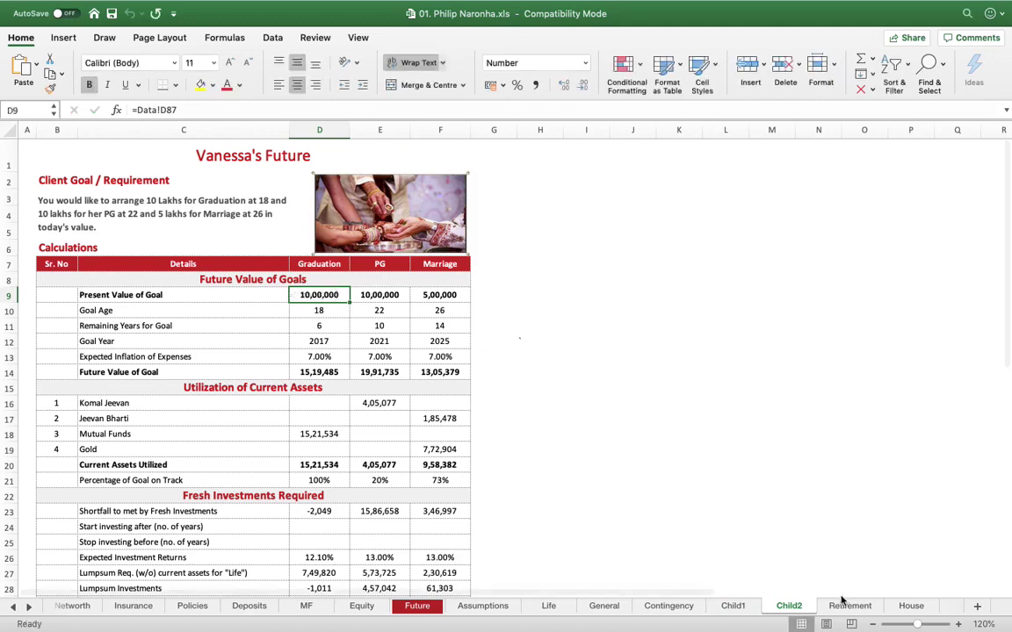
- Step through the Retirement, House Purchase, Car Purchase and Vacation sheets to the Life CF cashflows
{"action": "left_click", "coordinate": [847, 606]}
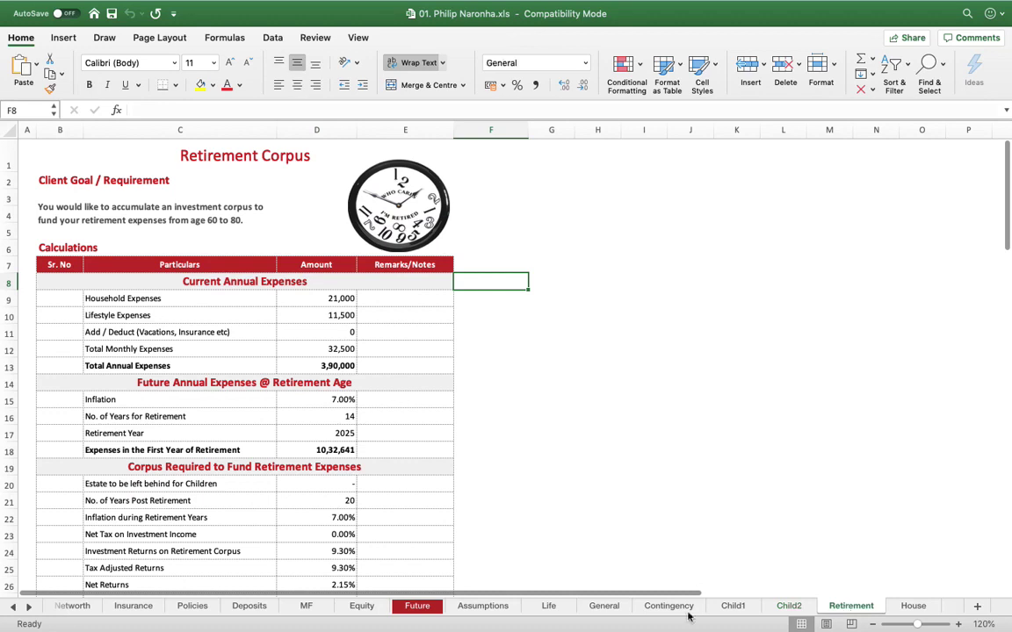
{"action": "left_click", "coordinate": [29, 606]}
{"action": "left_click", "coordinate": [29, 607]}
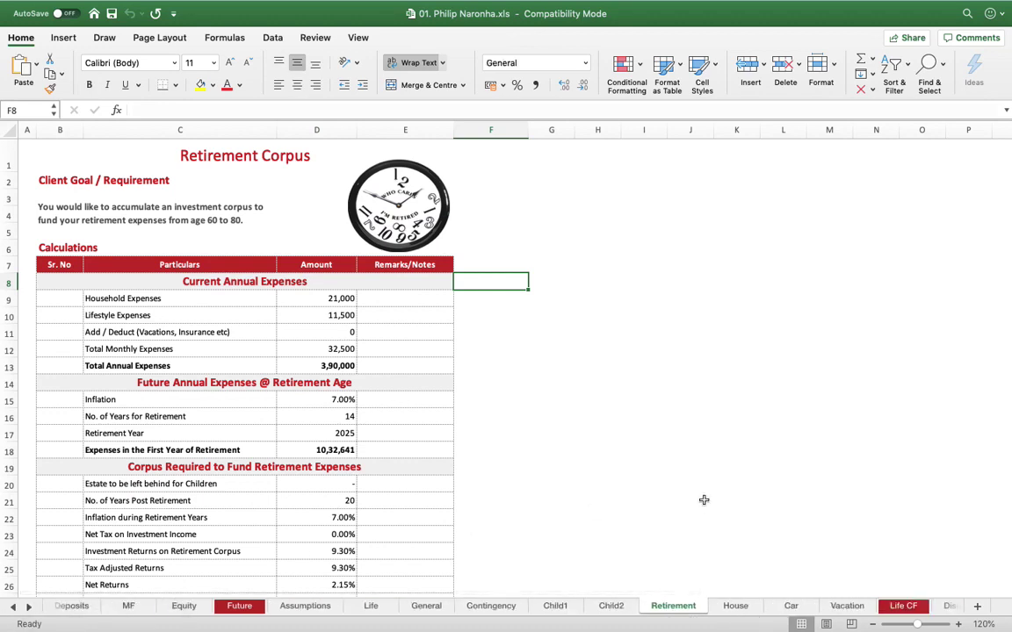
{"action": "left_click", "coordinate": [736, 606]}
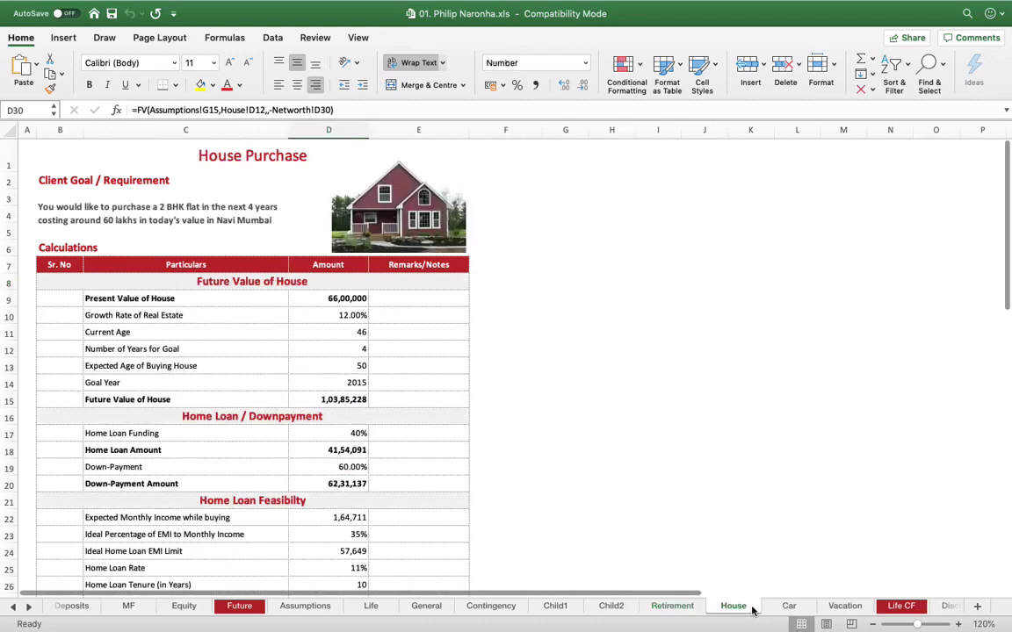
{"action": "left_click", "coordinate": [788, 607]}
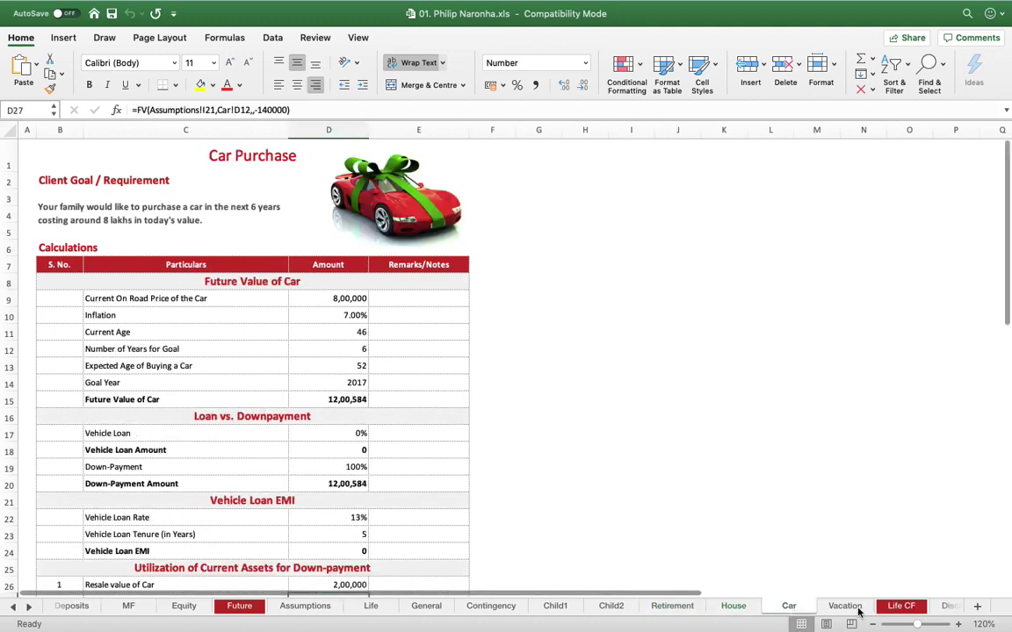
{"action": "left_click", "coordinate": [845, 606]}
{"action": "left_click", "coordinate": [900, 606]}
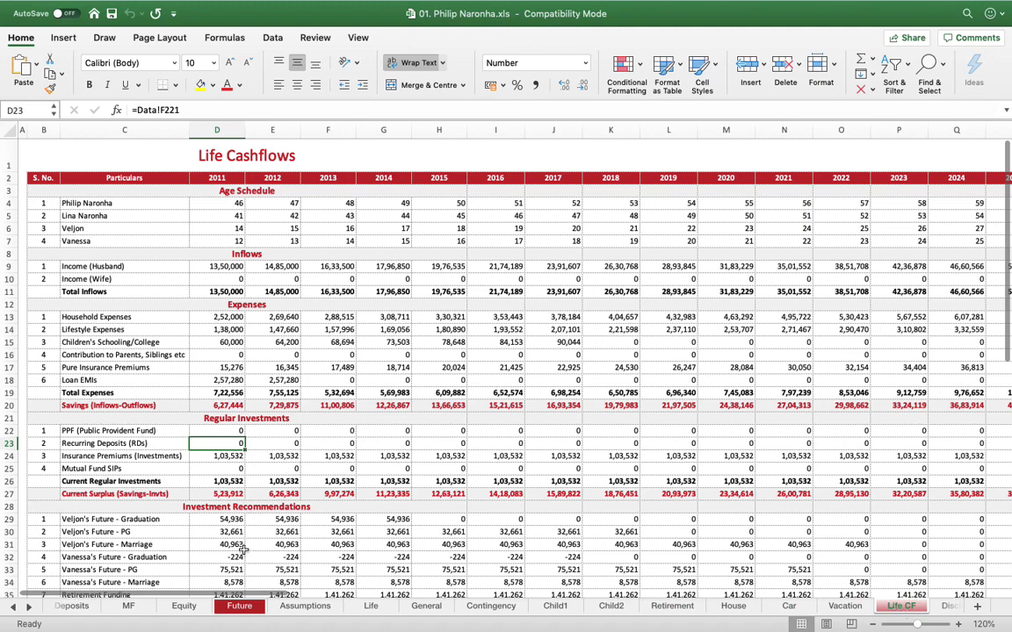
{"action": "left_click", "coordinate": [29, 608]}
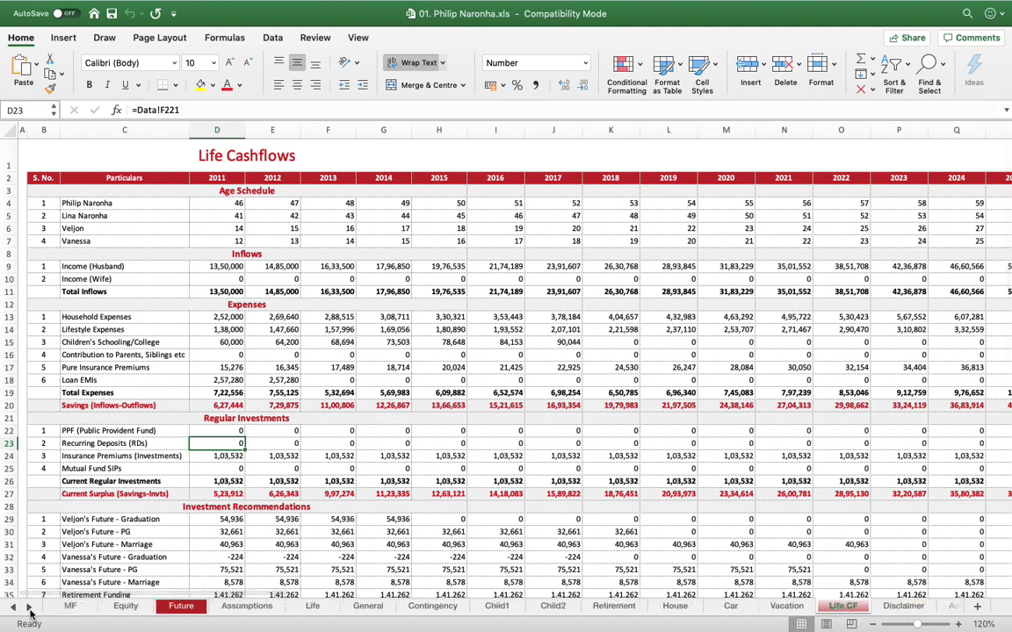
{"action": "left_click", "coordinate": [29, 608]}
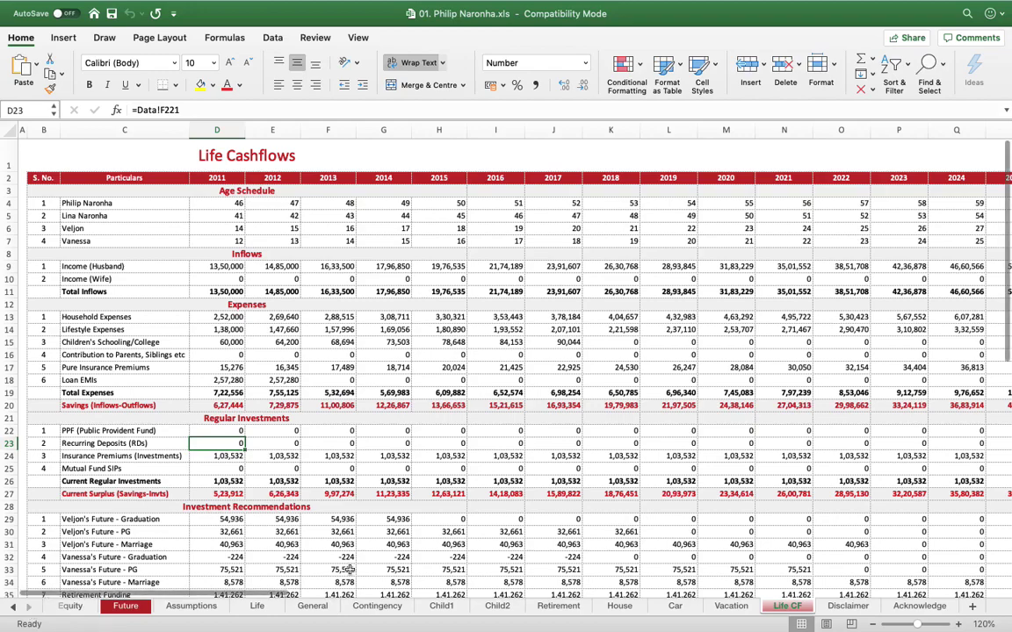
{"action": "scroll", "coordinate": [580, 430], "scroll_direction": "down", "scroll_amount": 4}
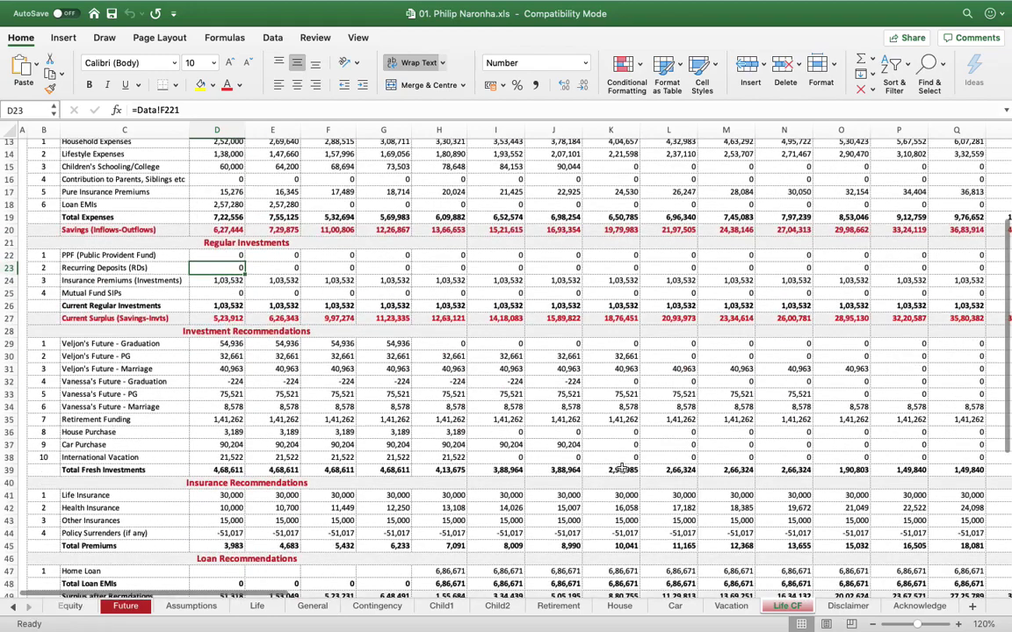
{"action": "scroll", "coordinate": [621, 470], "scroll_direction": "down", "scroll_amount": 5}
{"action": "scroll", "coordinate": [621, 468], "scroll_direction": "up", "scroll_amount": 9}
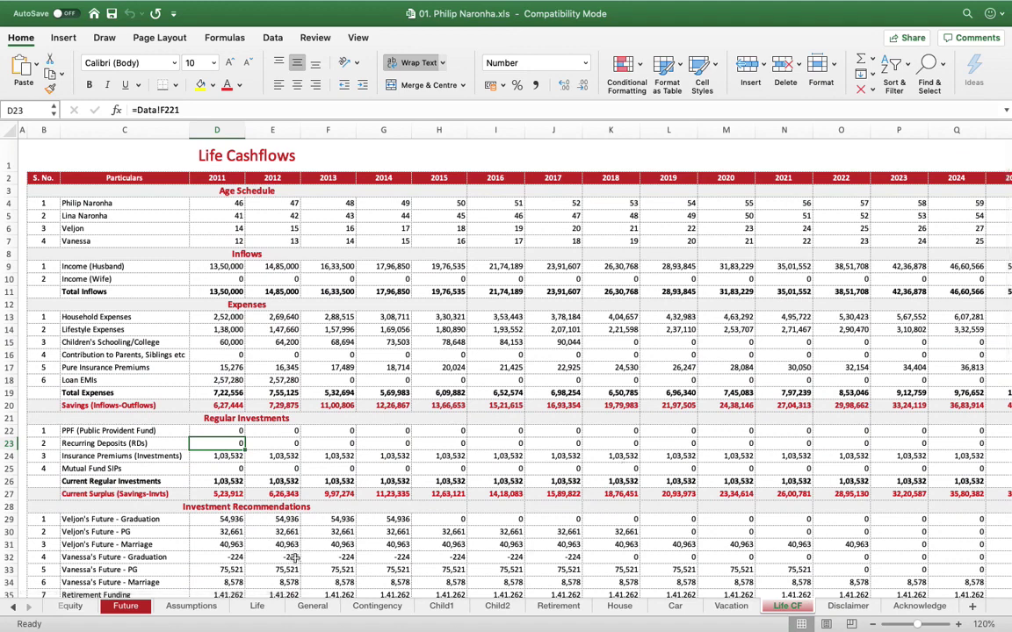
- Go via Disclaimer to the Acknowledge sheet and review the hidden-sheet list without unhiding any
{"action": "left_click", "coordinate": [847, 606]}
{"action": "left_click", "coordinate": [920, 606]}
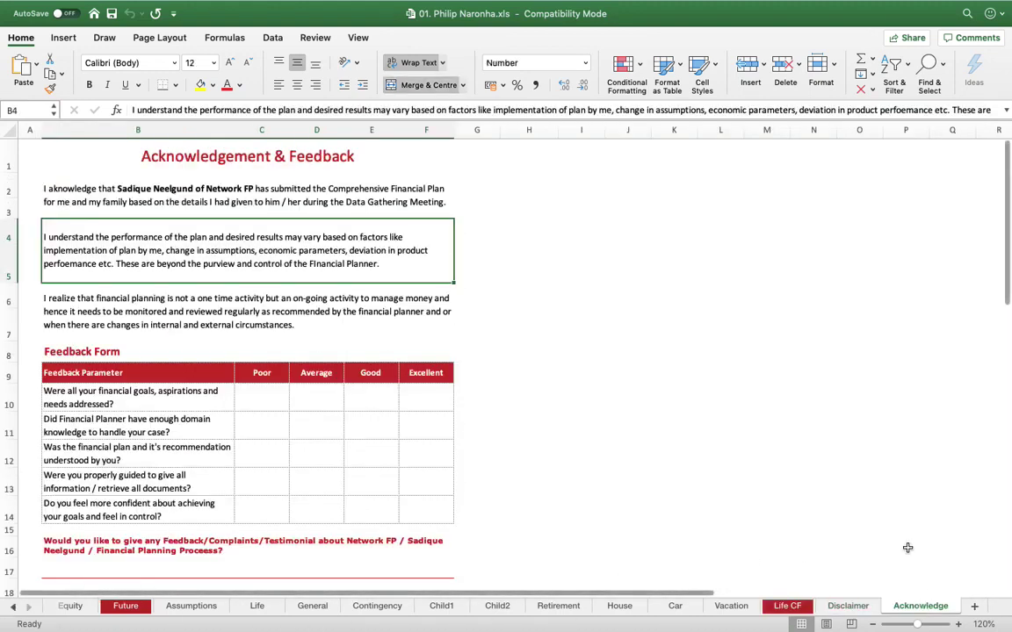
{"action": "right_click", "coordinate": [922, 607]}
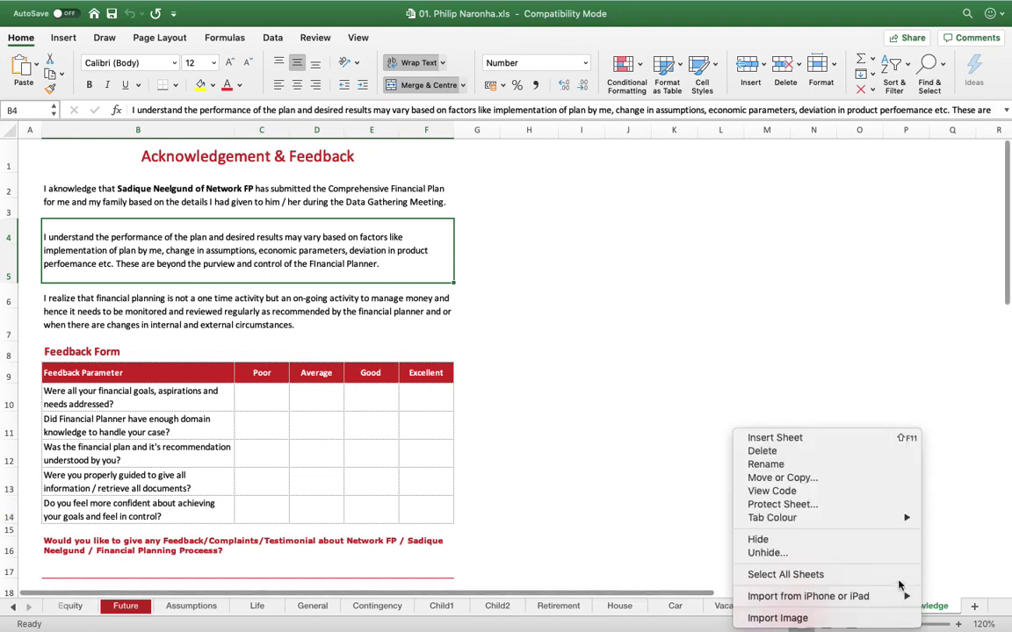
{"action": "left_click", "coordinate": [792, 553]}
{"action": "left_click_drag", "start_coordinate": [801, 462], "coordinate": [699, 321]}
{"action": "mouse_move", "coordinate": [729, 360]}
{"action": "left_mouse_down"}
{"action": "mouse_move", "coordinate": [729, 429]}
{"action": "mouse_move", "coordinate": [735, 351]}
{"action": "left_mouse_up"}
{"action": "left_click", "coordinate": [659, 458]}
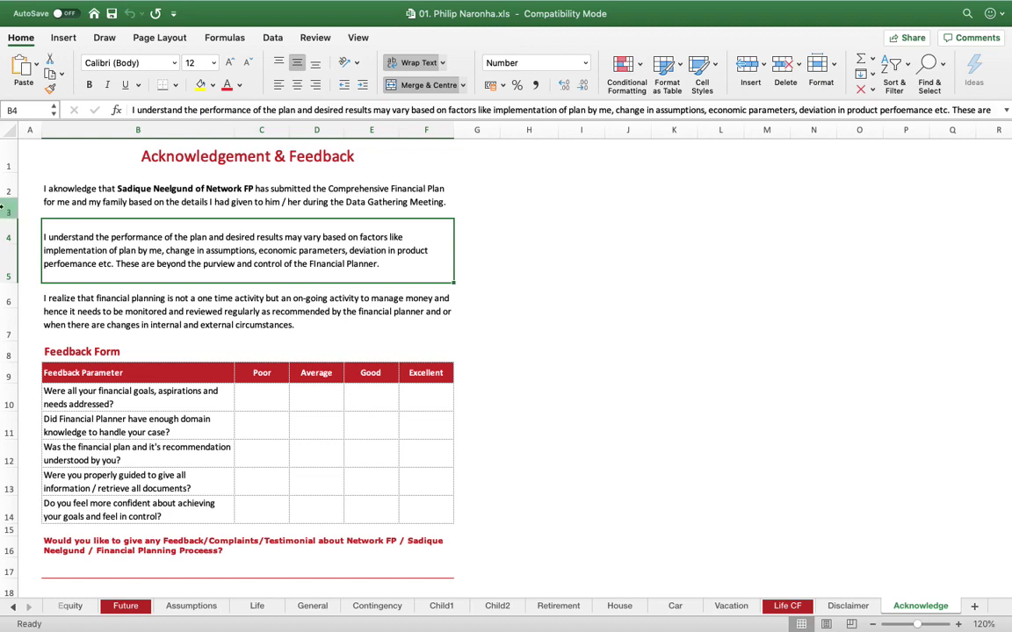
- Check the File menu's Print Area, then open Print with the Acknowledge sheet as page 1 of 2
{"action": "left_click", "coordinate": [12, 607]}
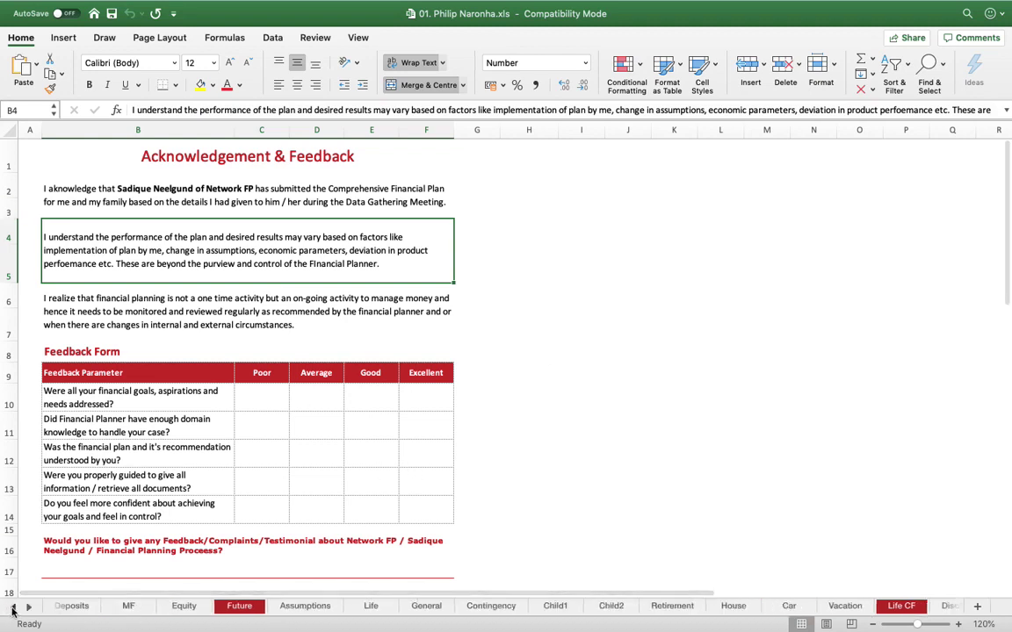
{"action": "left_click", "coordinate": [12, 608]}
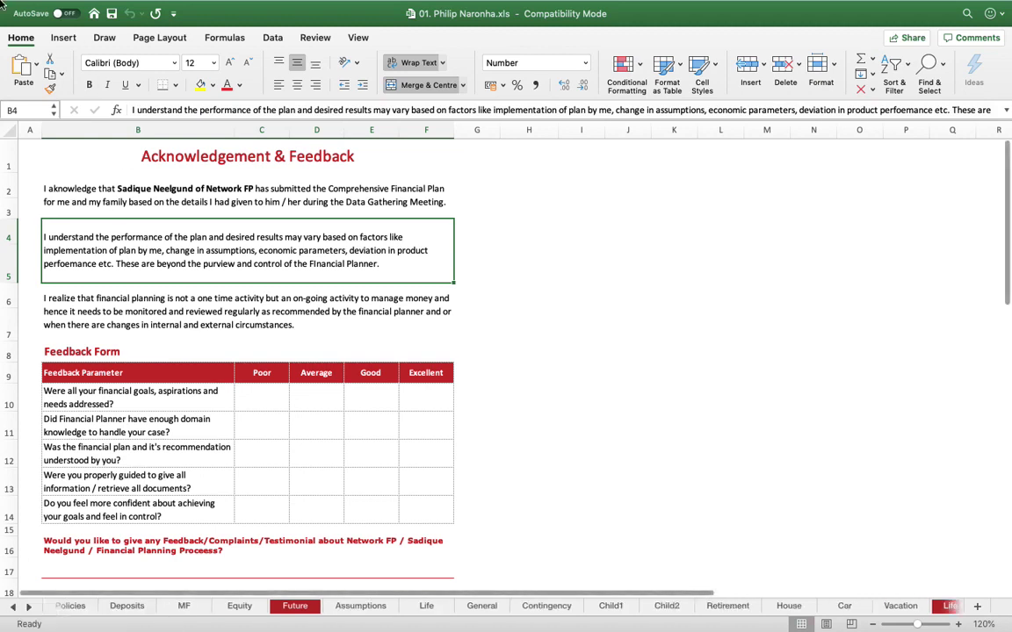
{"action": "left_click", "coordinate": [80, 8]}
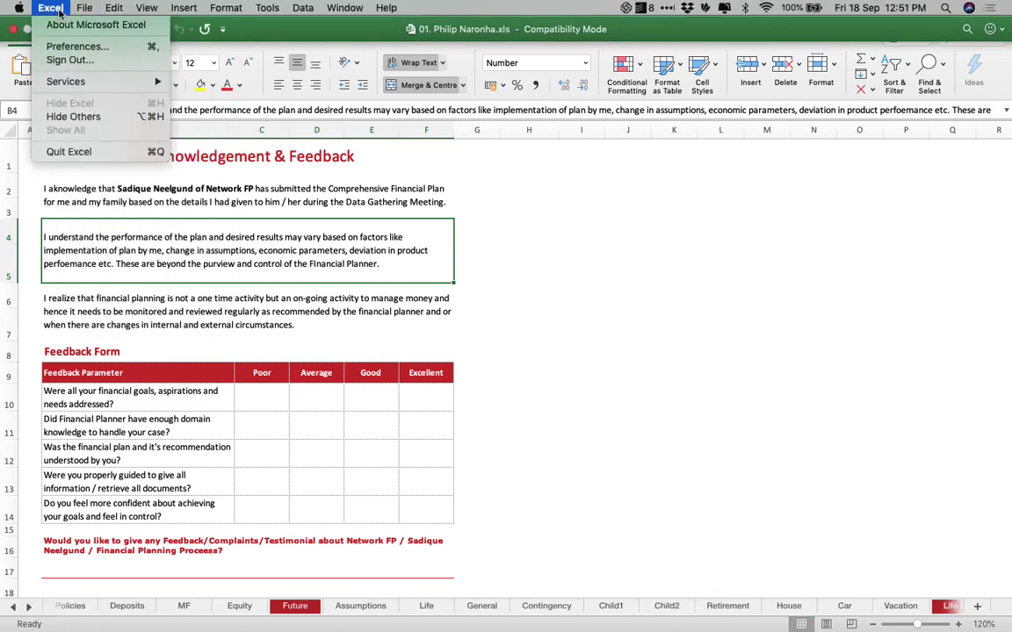
{"action": "mouse_move", "coordinate": [116, 220]}
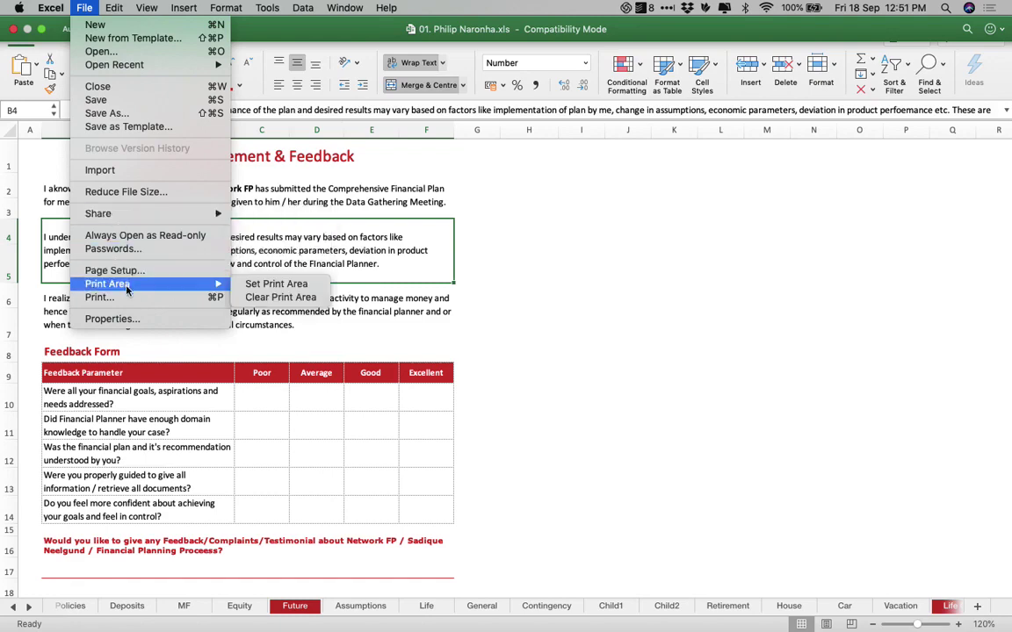
{"action": "key", "text": "Escape"}
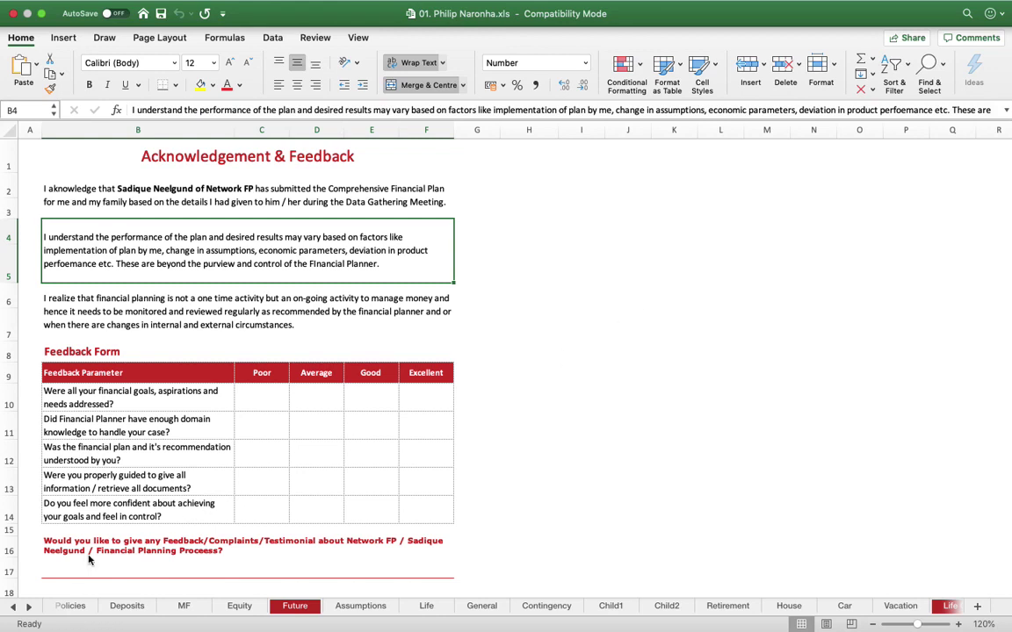
{"action": "key", "text": "super+p"}
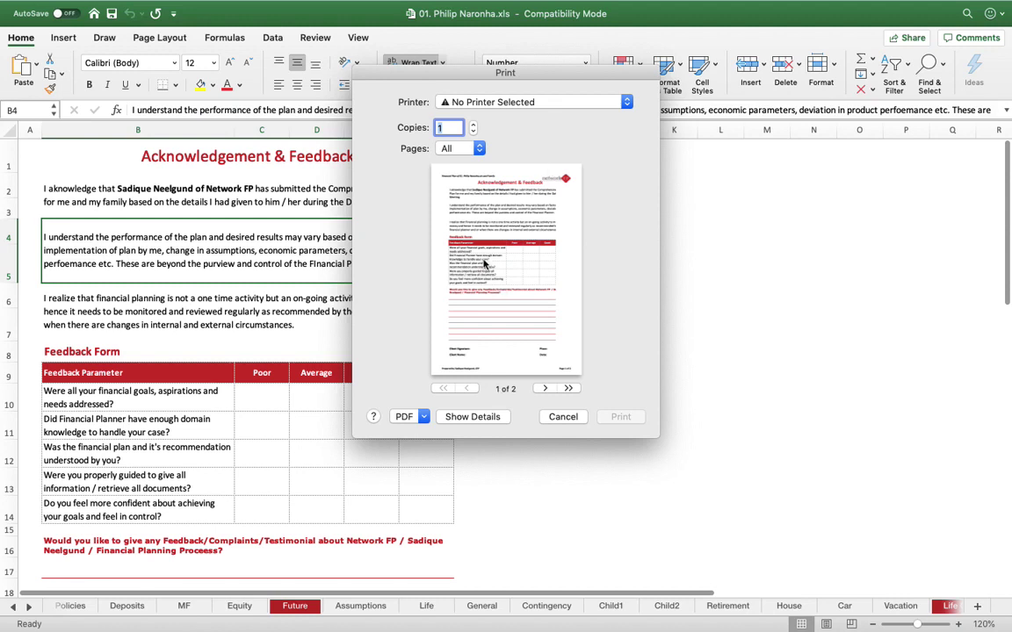
- Leave the Pages setting on All and cancel the Print dialog without printing
{"action": "left_click", "coordinate": [455, 148]}
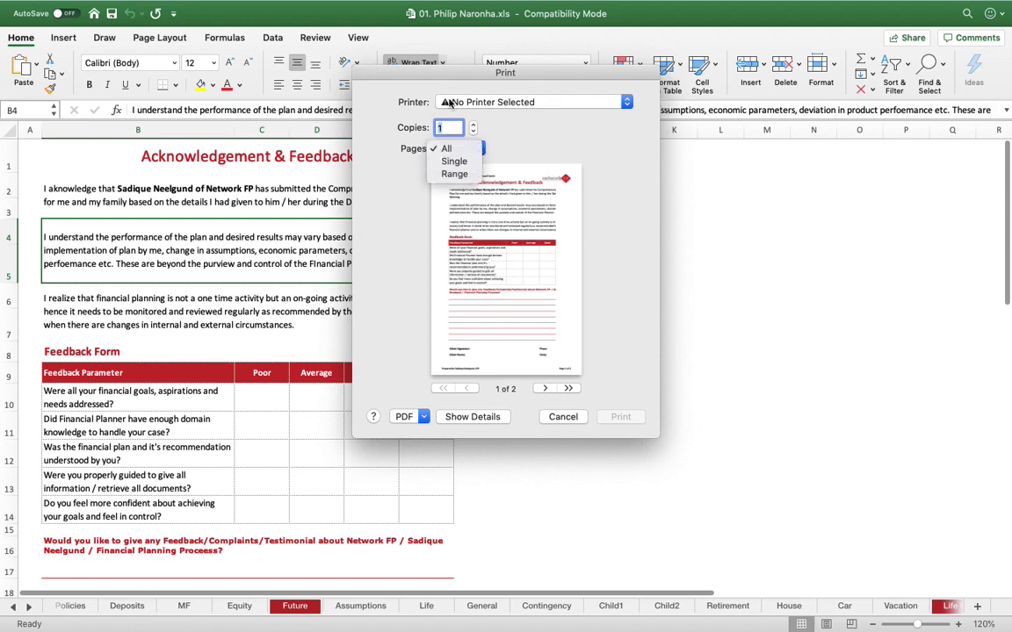
{"action": "left_click", "coordinate": [564, 420]}
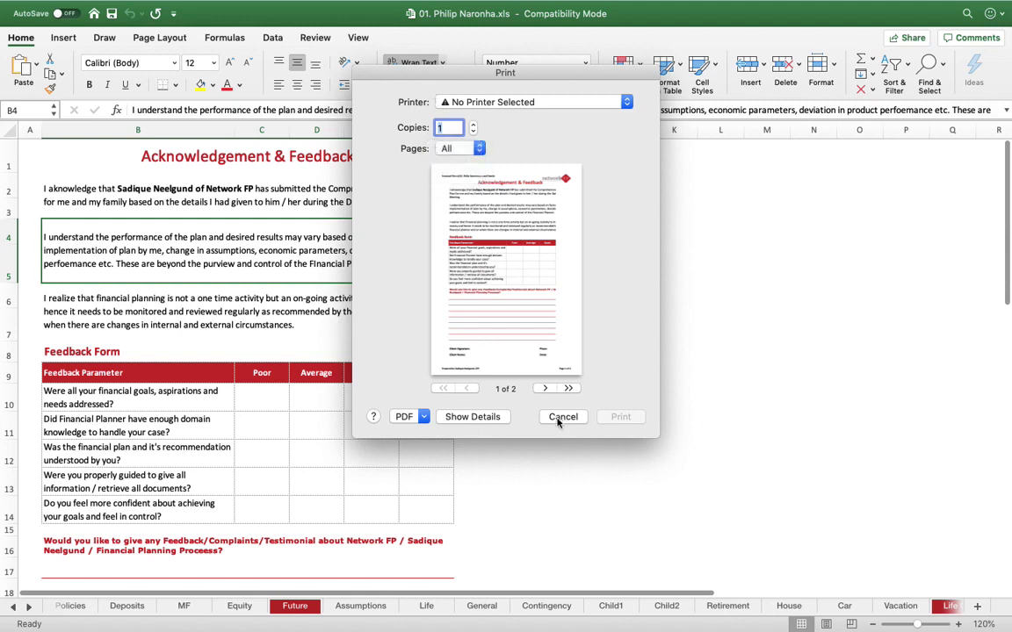
{"action": "left_click", "coordinate": [558, 422]}
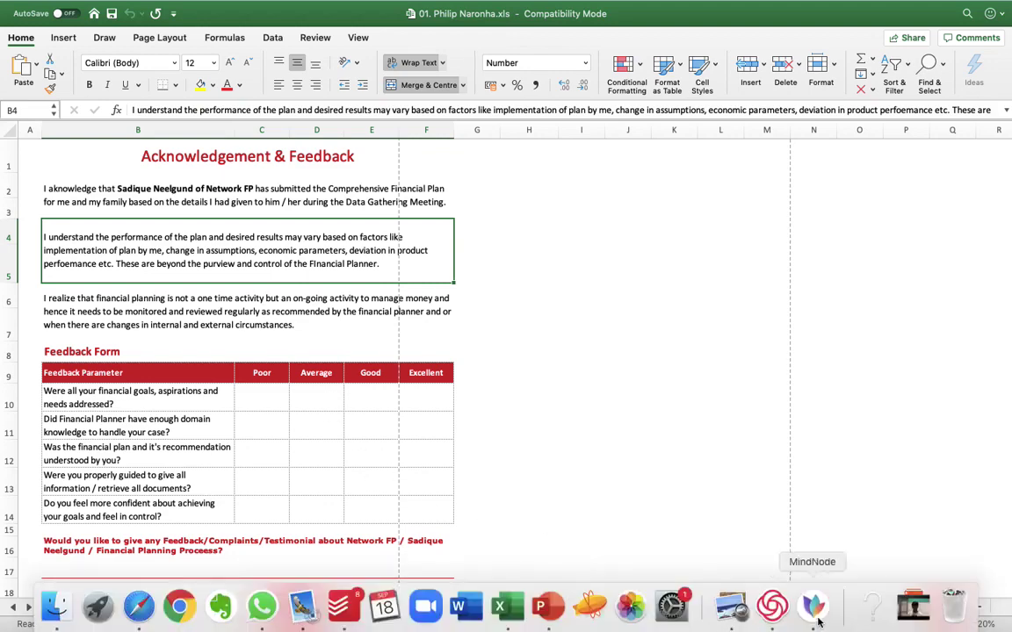
- Bring Sample Financial Plan.pdf forward in Preview and view it full screen
{"action": "left_click", "coordinate": [733, 615]}
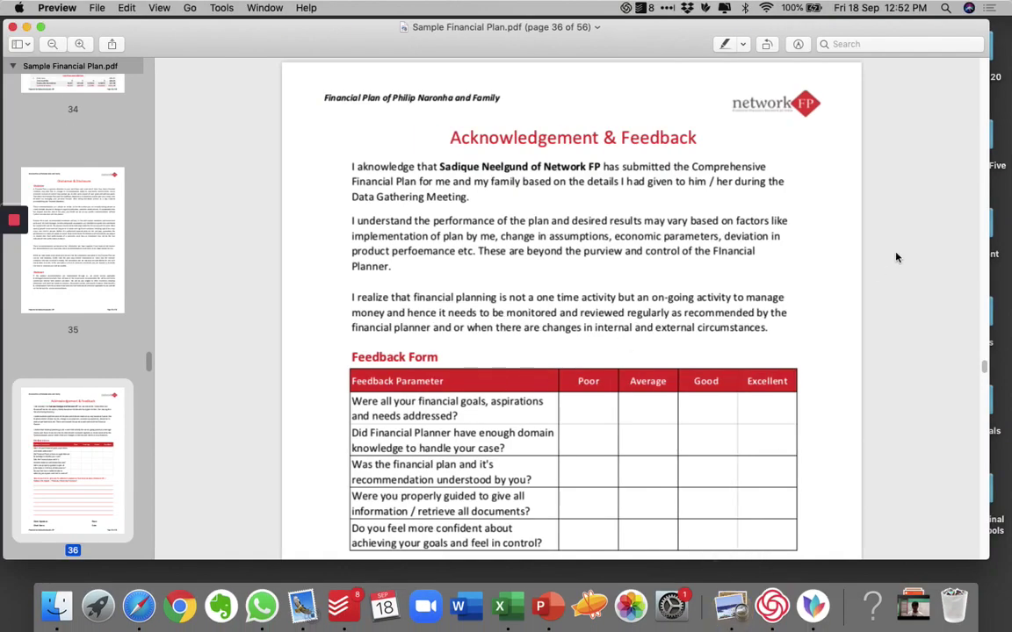
{"action": "left_click", "coordinate": [41, 28]}
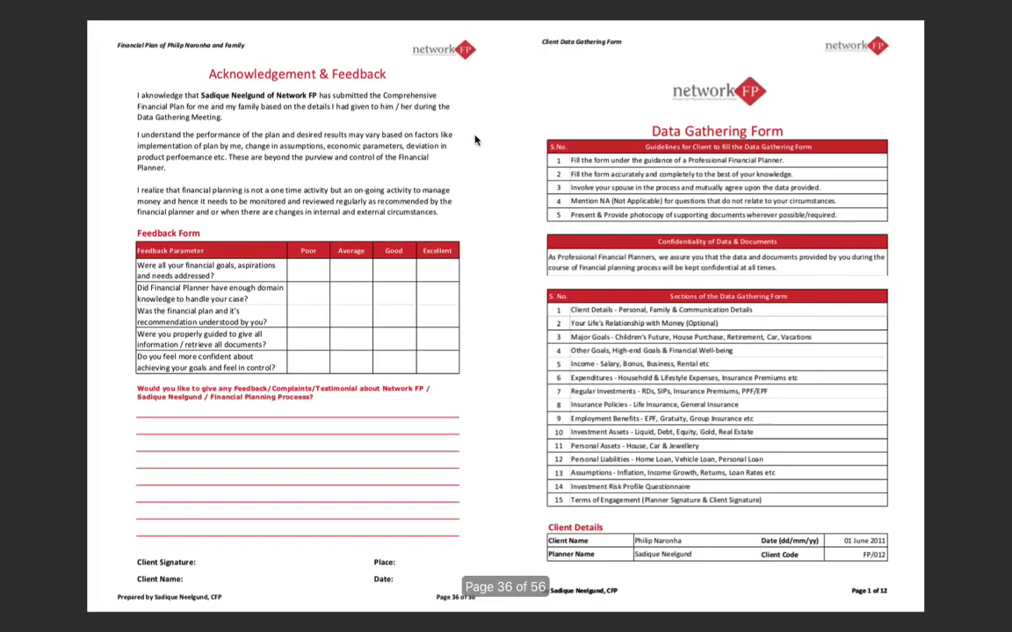